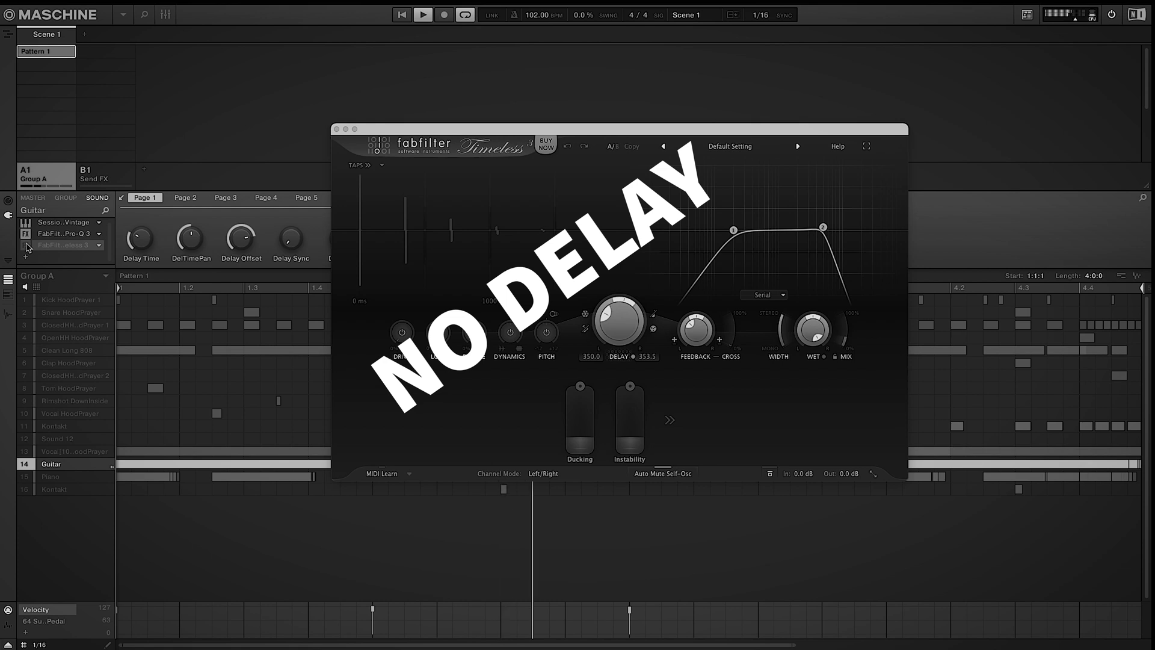
Enable Timeless 3 on the Guitar sound, load the Modulation preset Beautiful Vintage Chorus bM, and audition it
click(26, 245)
click(702, 146)
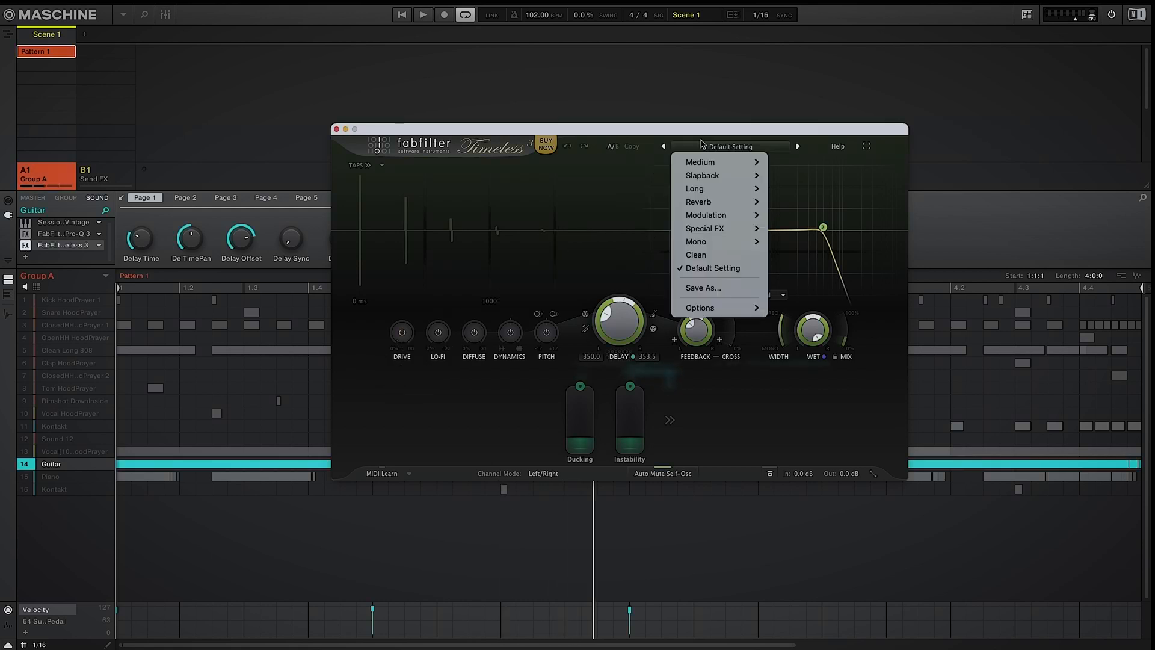
mouse_move(724, 216)
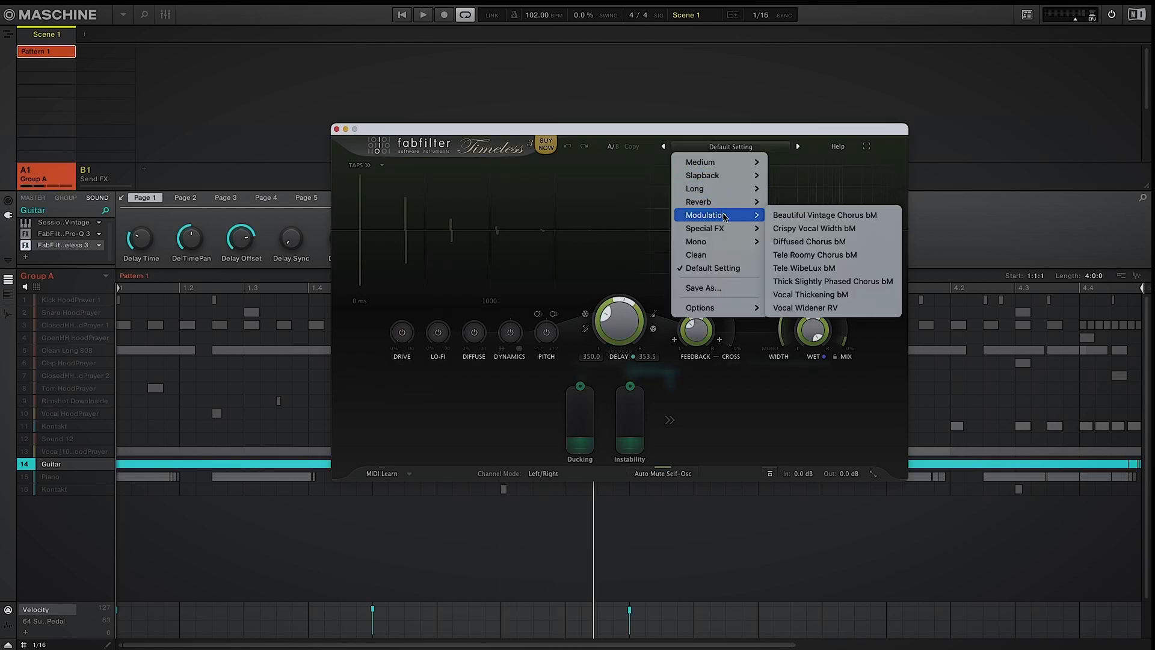
click(777, 216)
key(space)
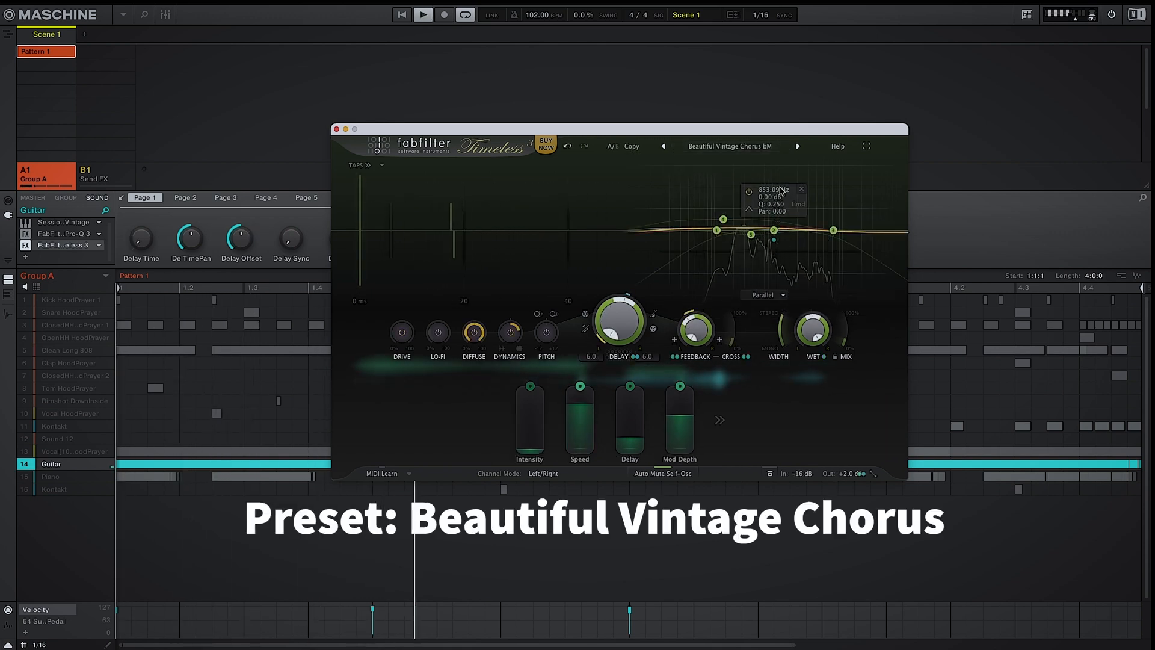
key(space)
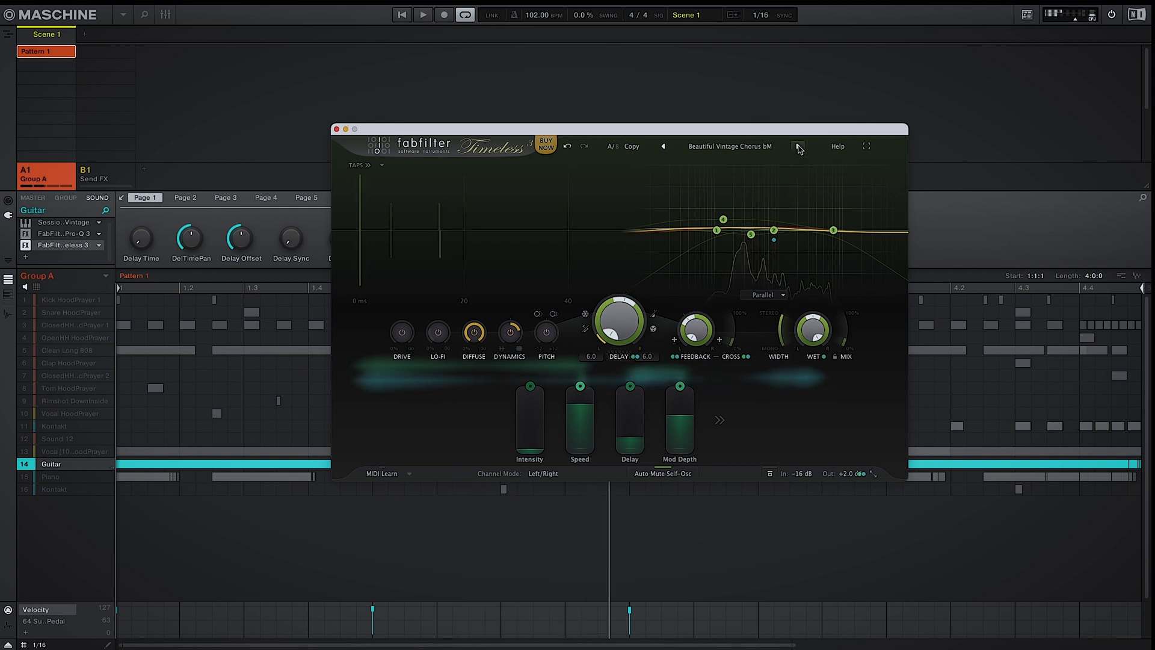
Audition the following Modulation presets on the guitar one after another, ending on Thick Slightly Phased Chorus bM
click(798, 147)
key(space)
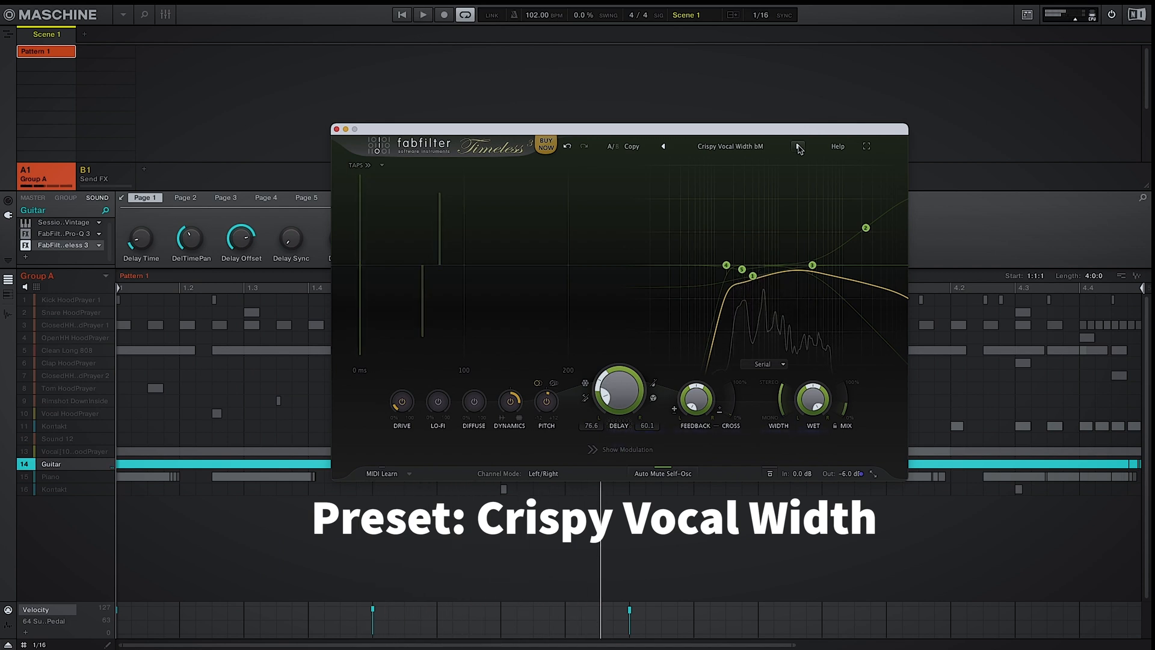
click(798, 146)
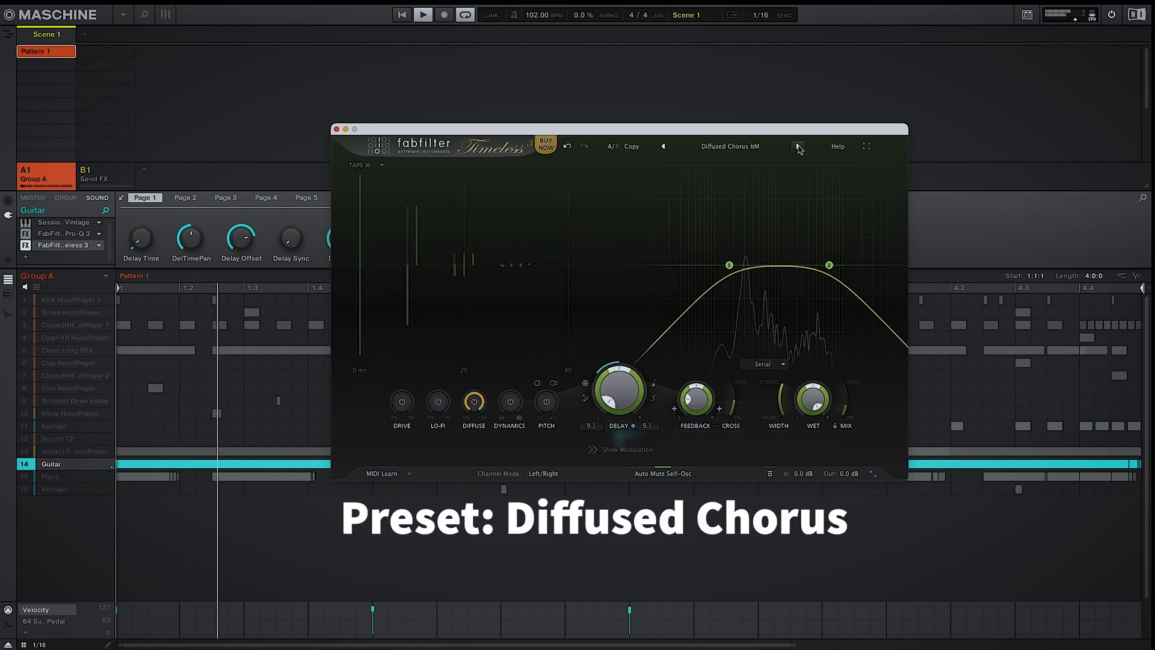
click(798, 146)
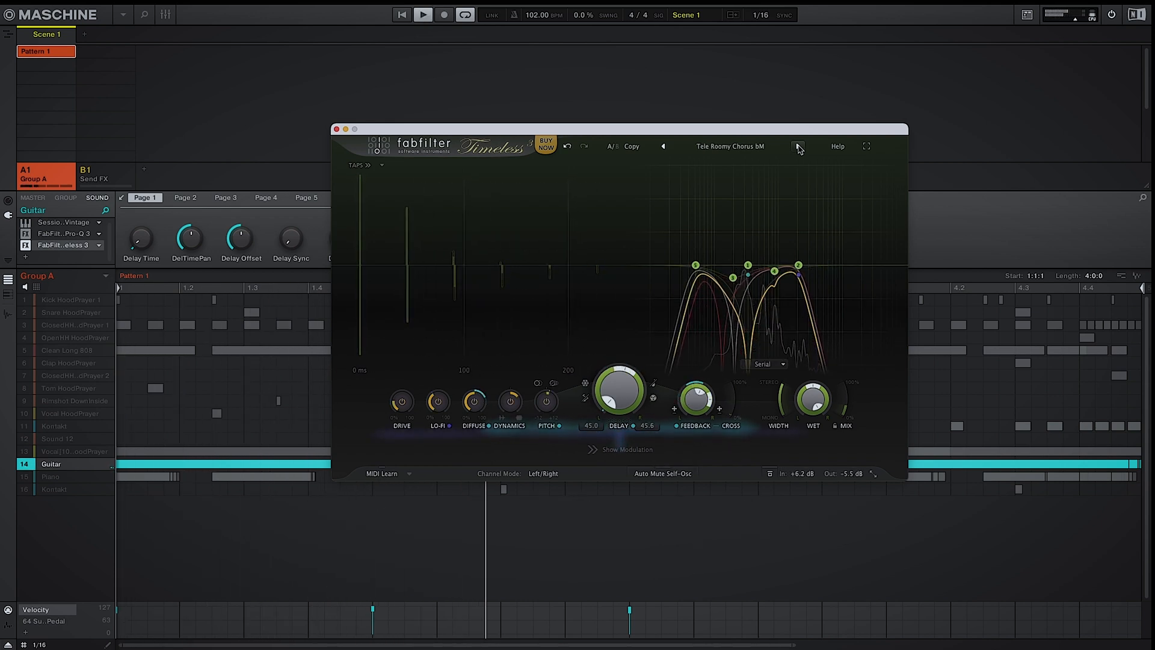
click(798, 147)
key(space)
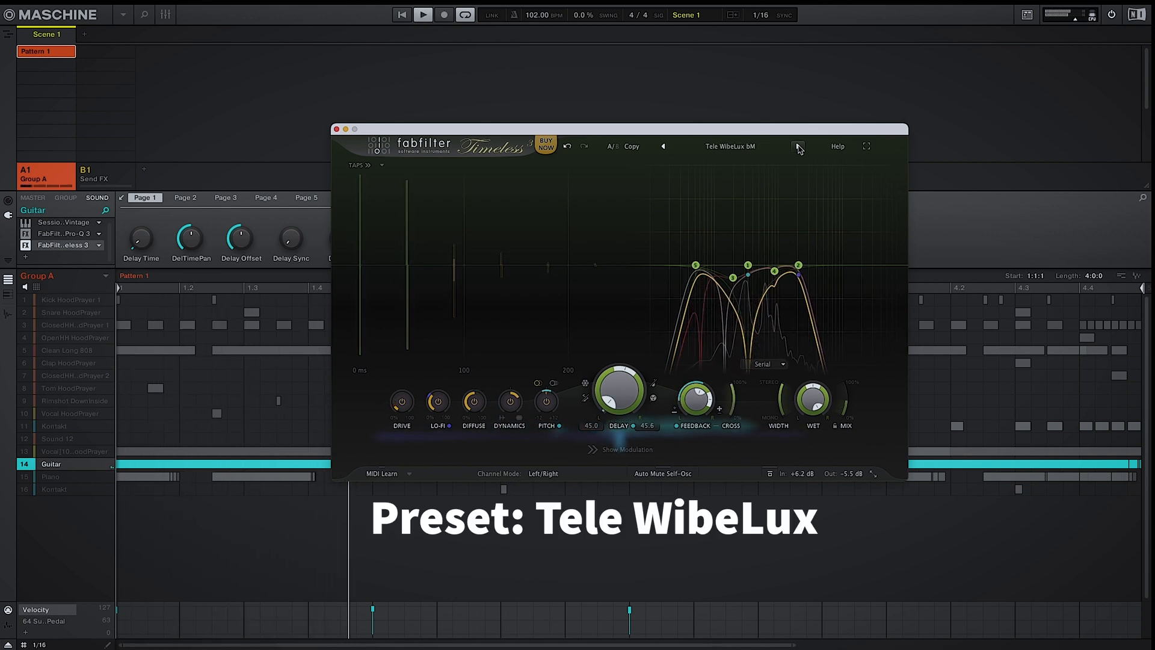
click(798, 147)
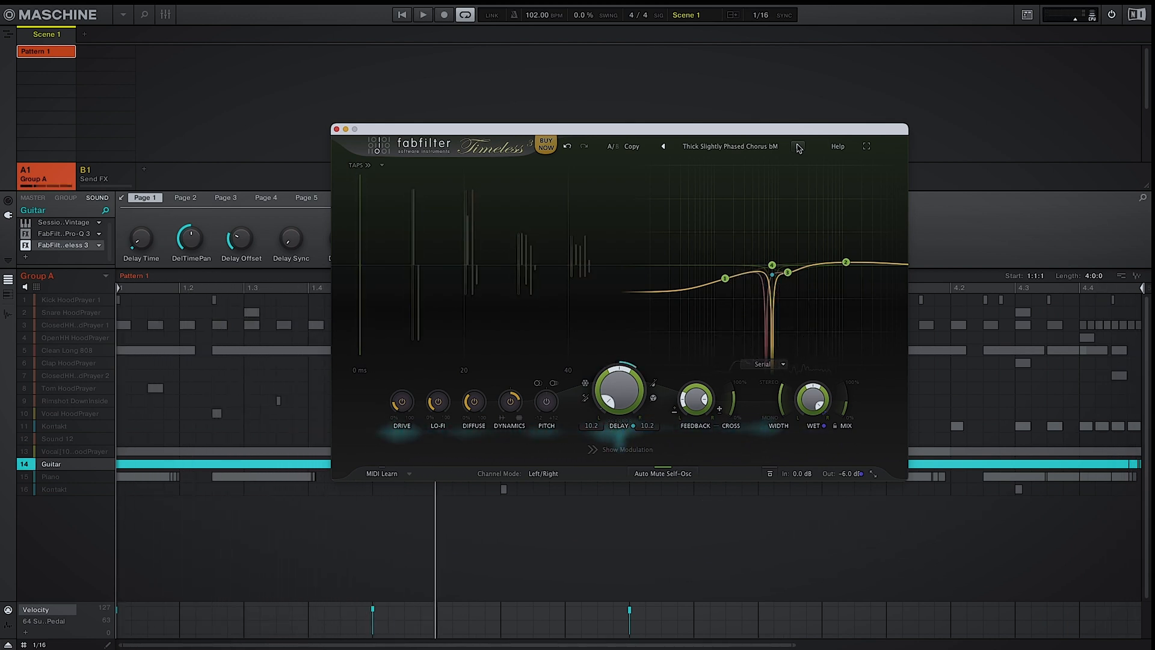
Pan the wet signal fully left, then play the guitar and compare it with the delay bypassed and enabled
mouse_move(810, 390)
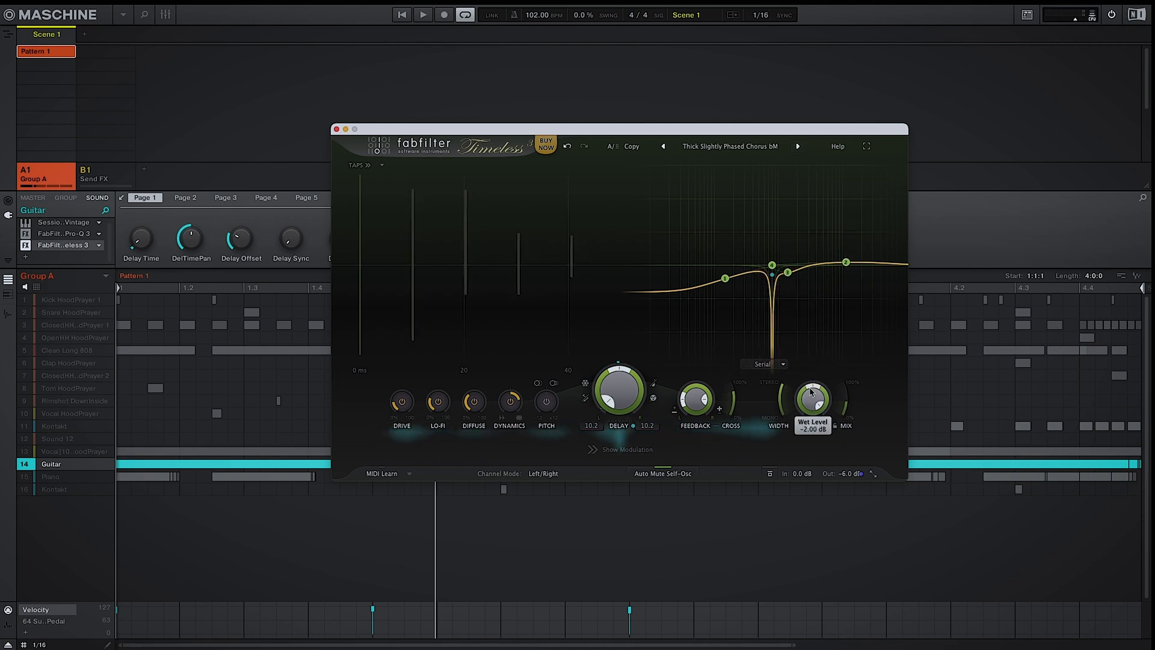
drag(811, 388, 792, 413)
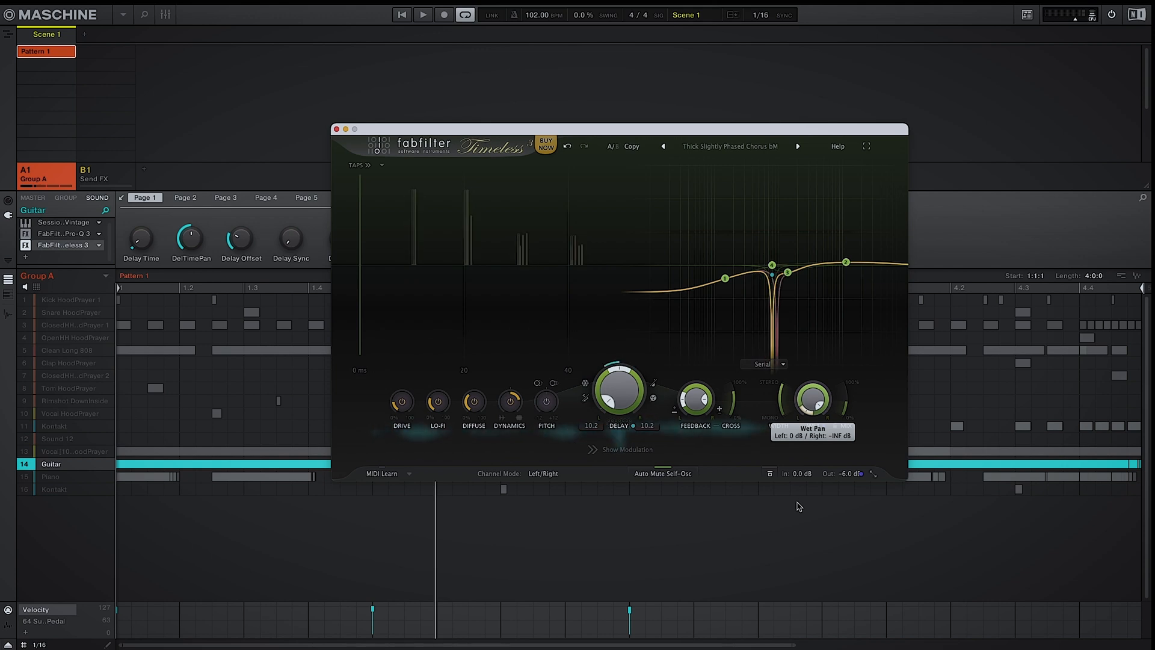
key(space)
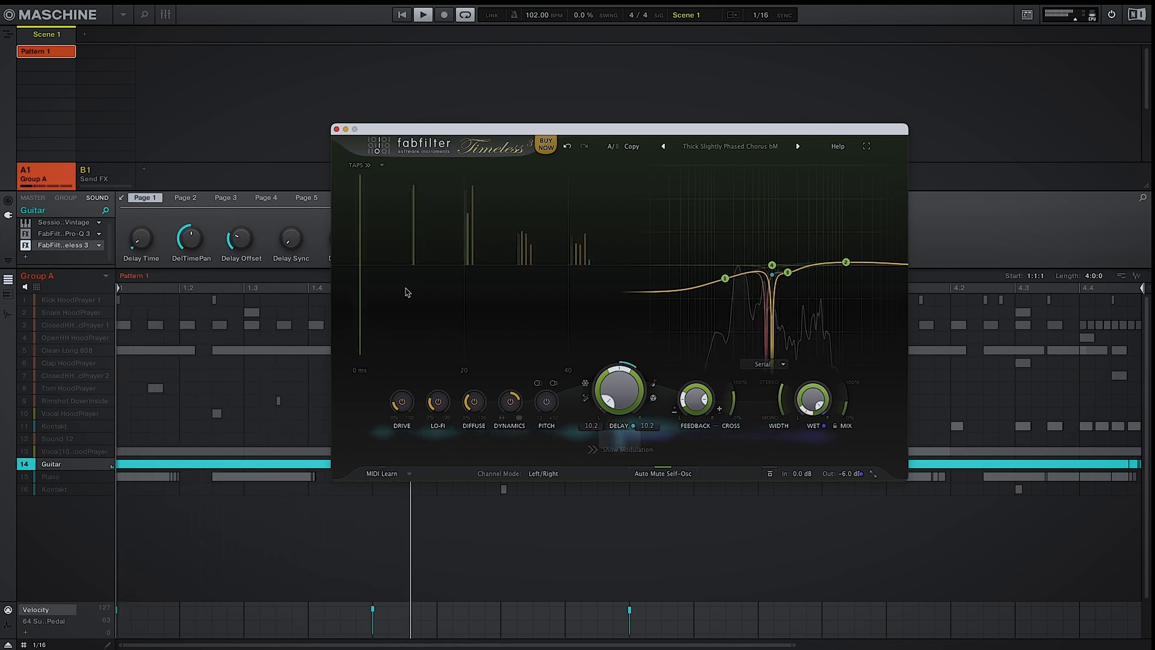
click(26, 246)
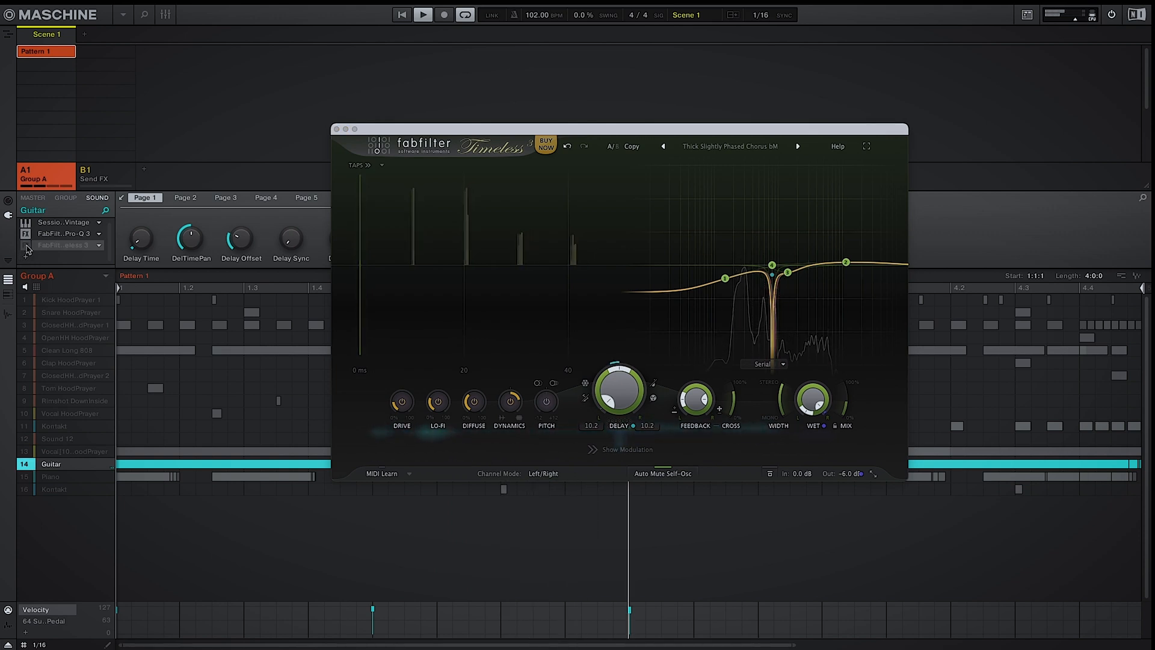
click(26, 246)
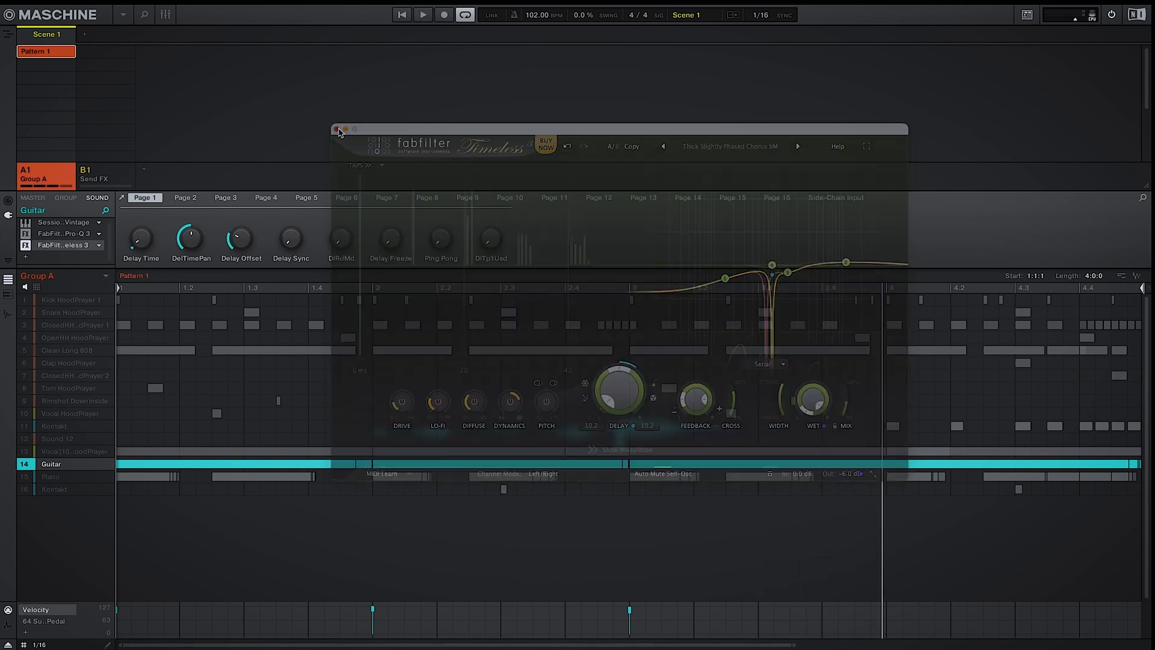
Load the Special FX preset Blurred Texture bM in the second Timeless 3 instance and audition it on the guitar
click(697, 142)
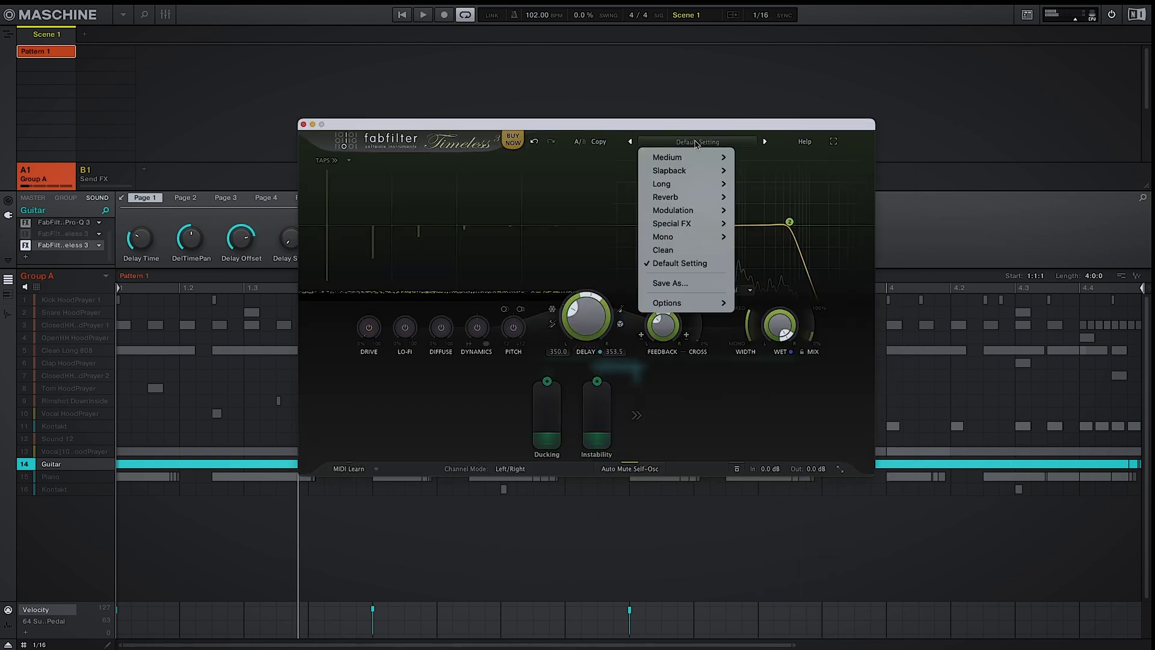
mouse_move(693, 216)
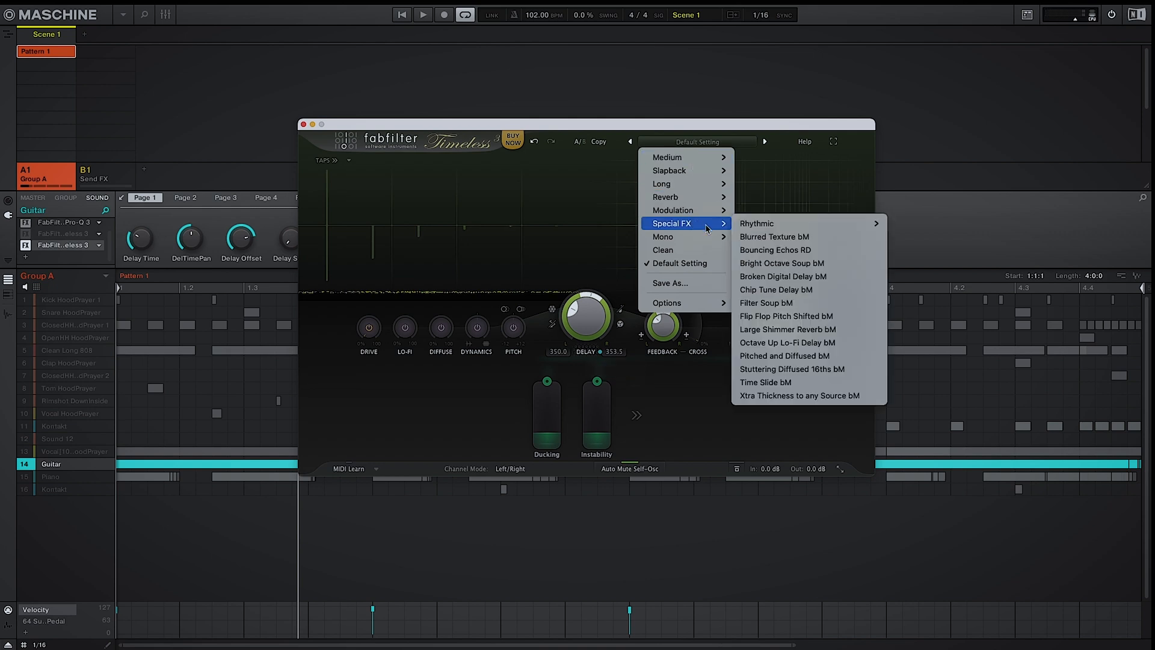
click(759, 239)
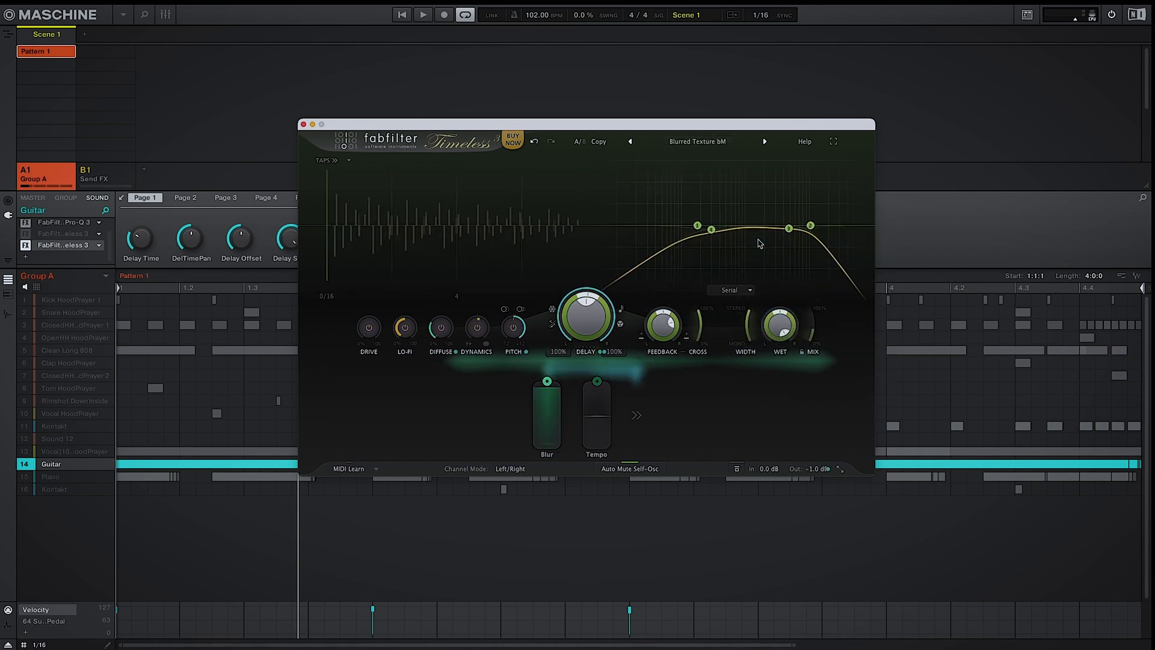
key(space)
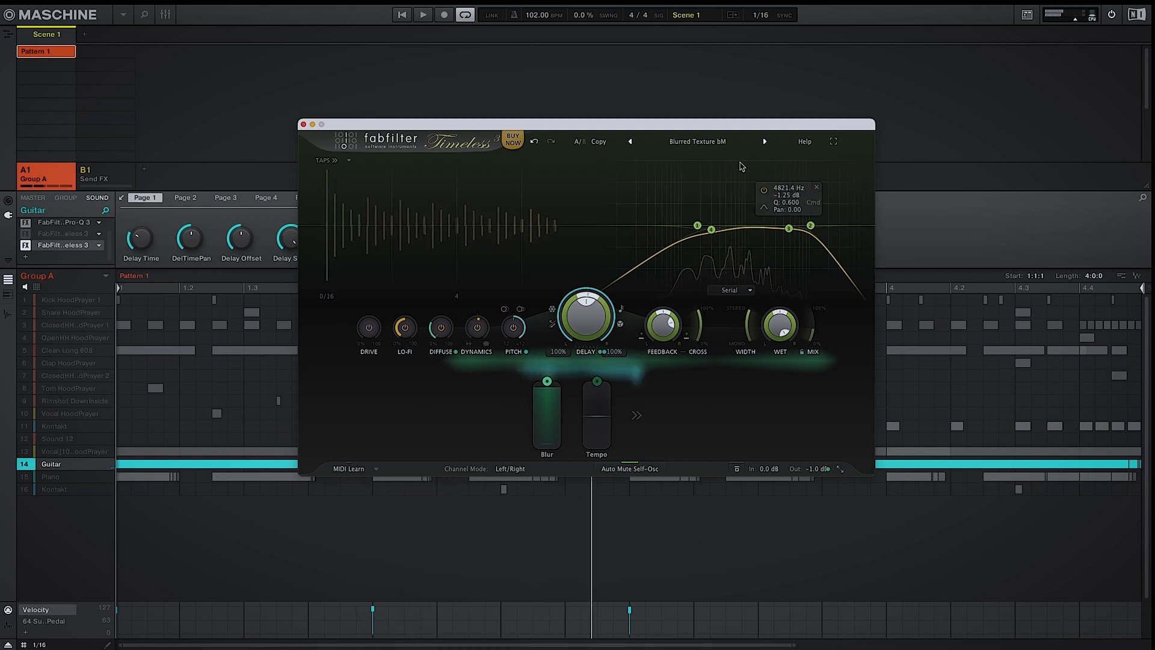
Load the Special FX preset Filter Soup bM in the second delay and audition the guitar with both delay instances
click(713, 145)
mouse_move(709, 228)
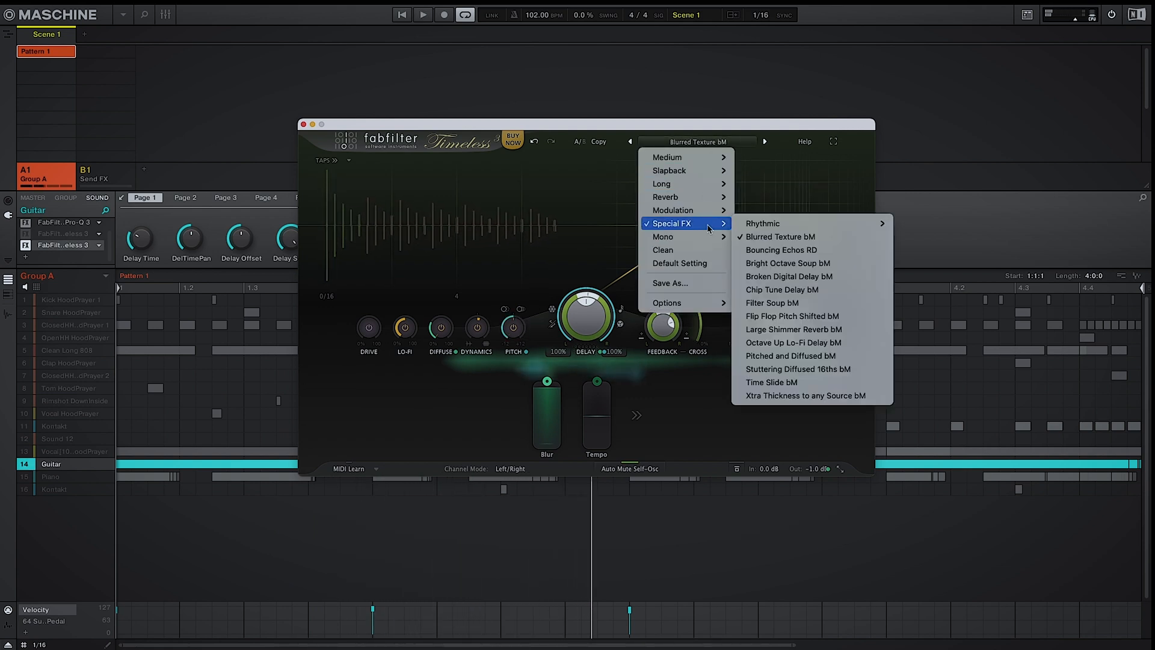
click(772, 303)
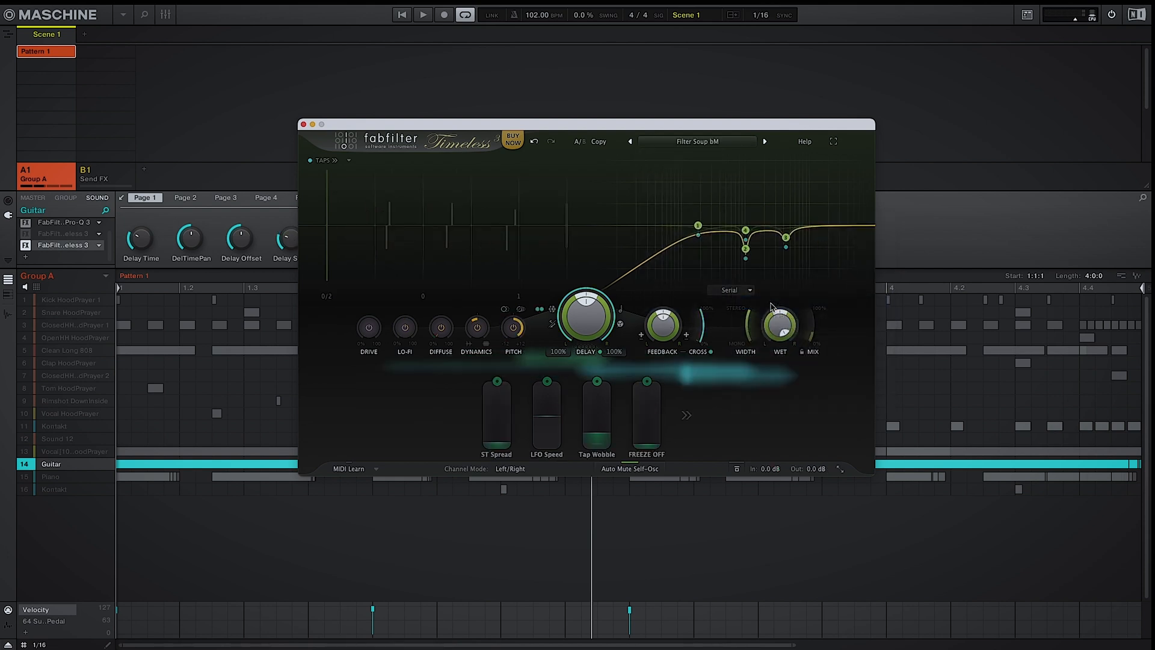
key(space)
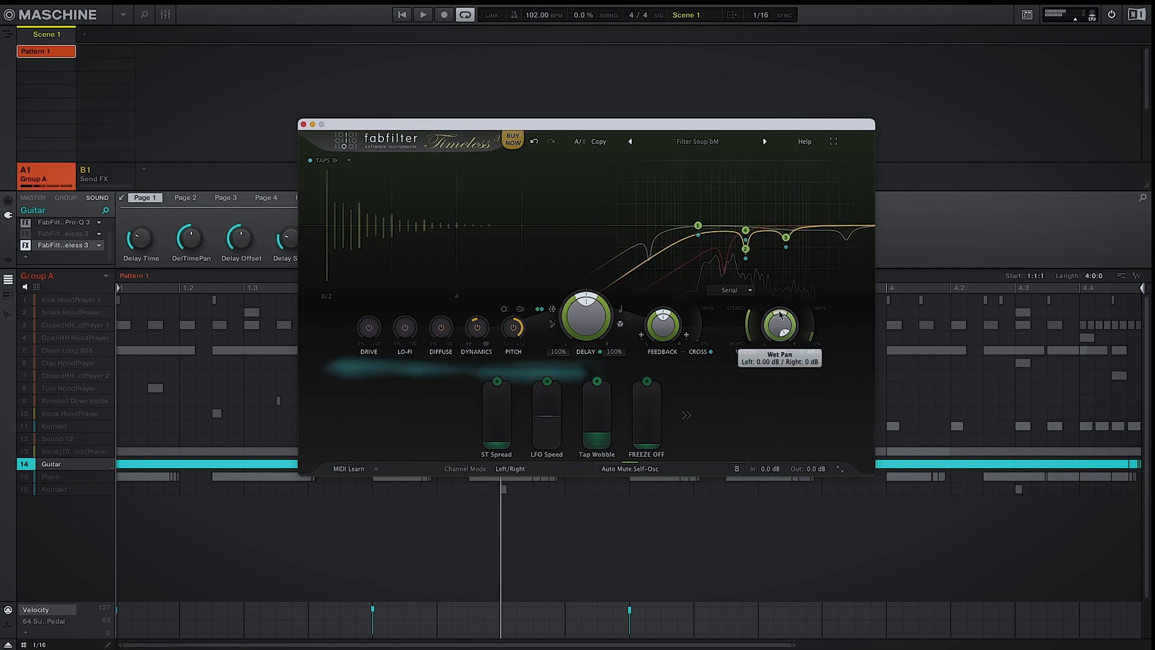
key(space)
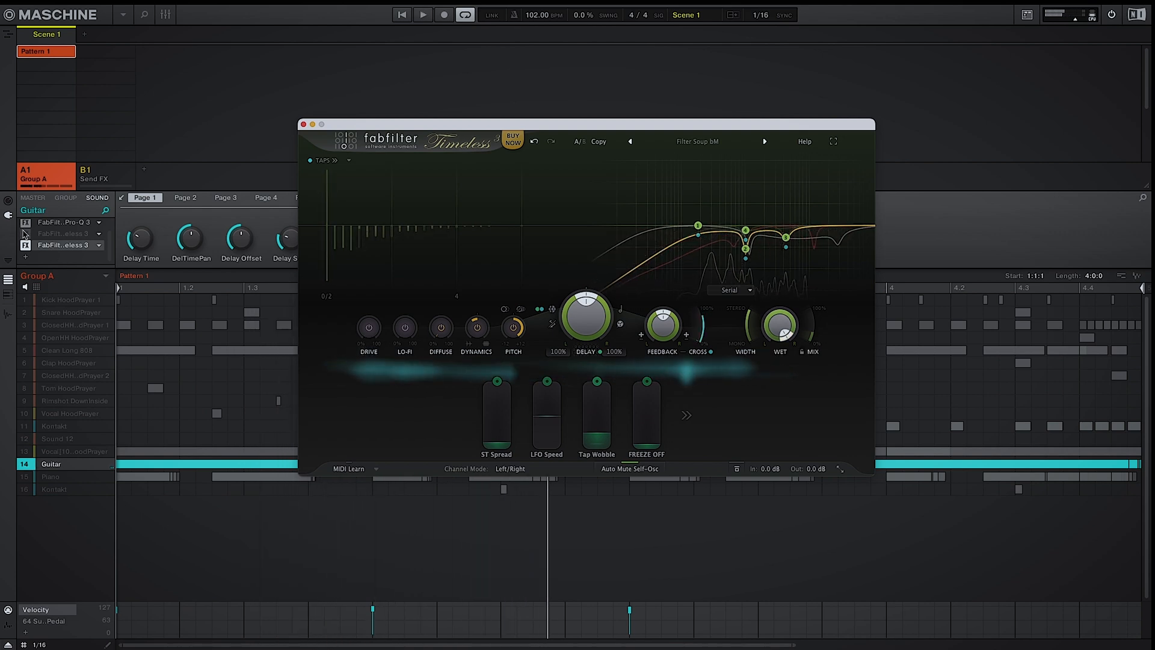
key(space)
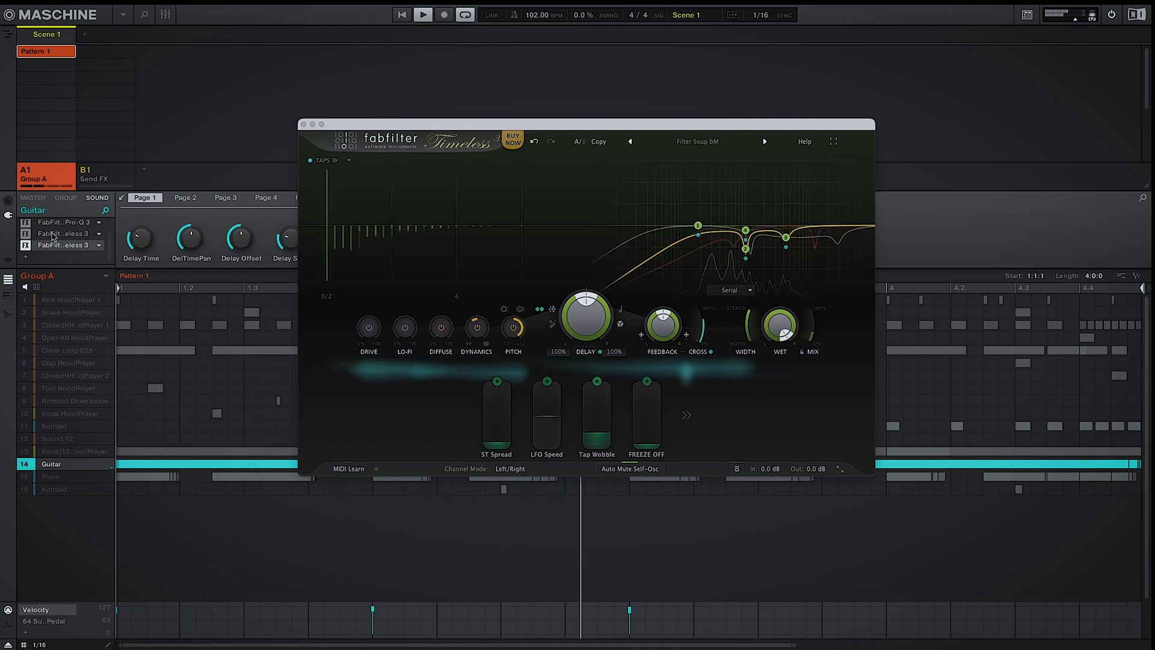
click(53, 235)
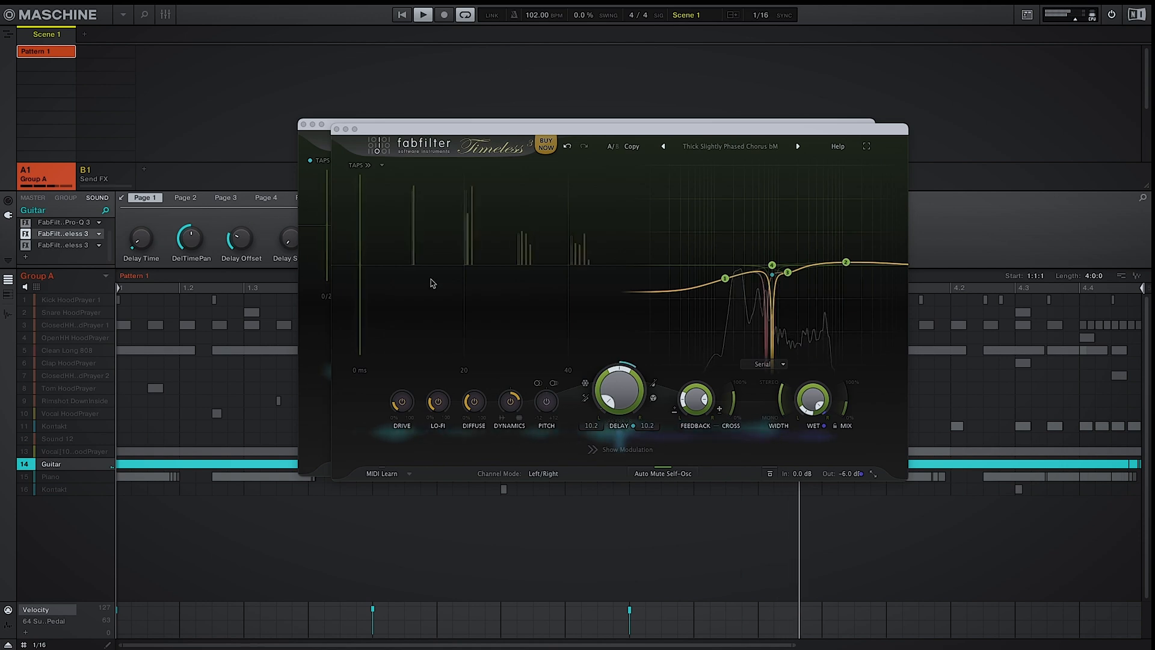
click(846, 411)
Play the full beat with all sounds active and select the Guitar sound to show its effect chain
click(294, 413)
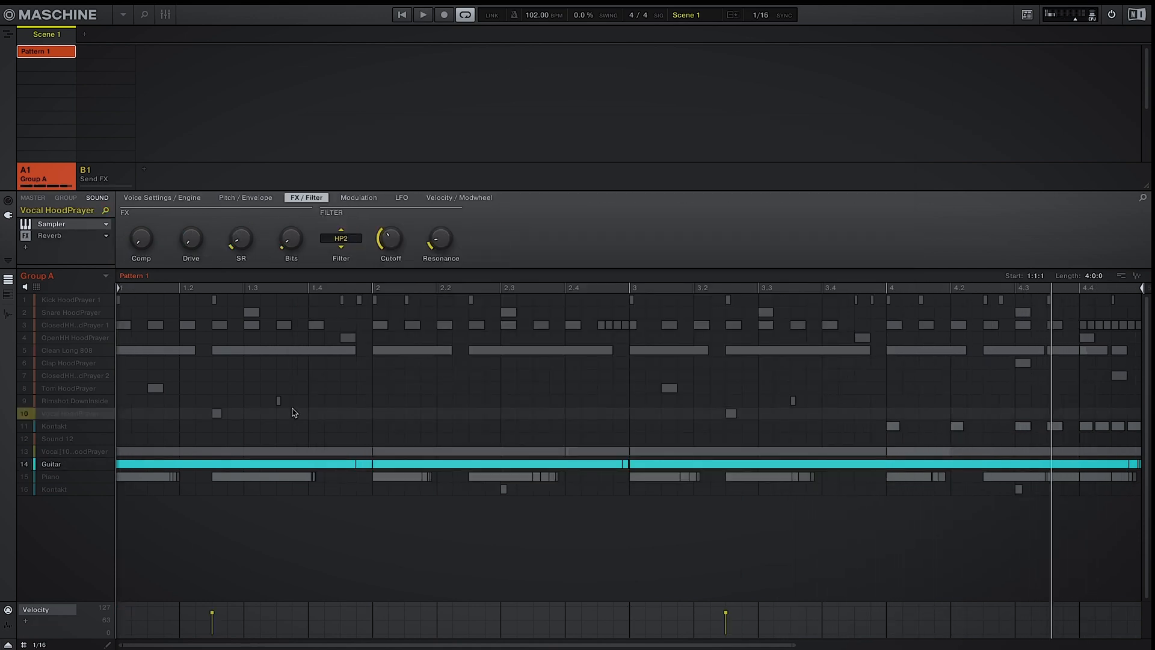
key(space)
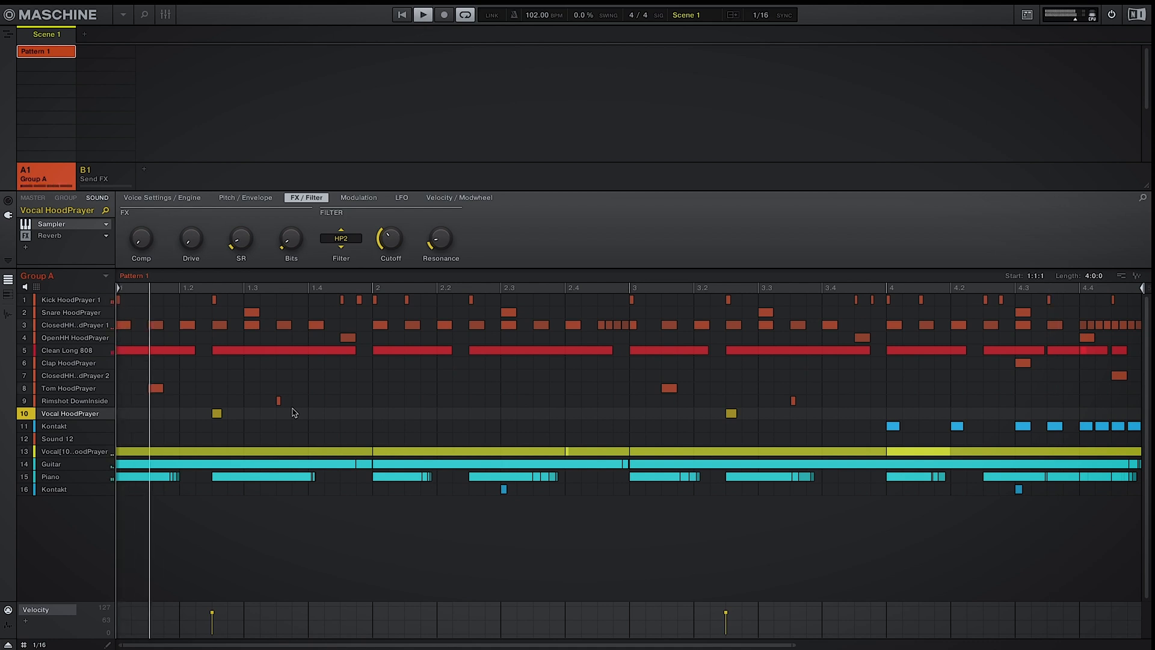
click(80, 465)
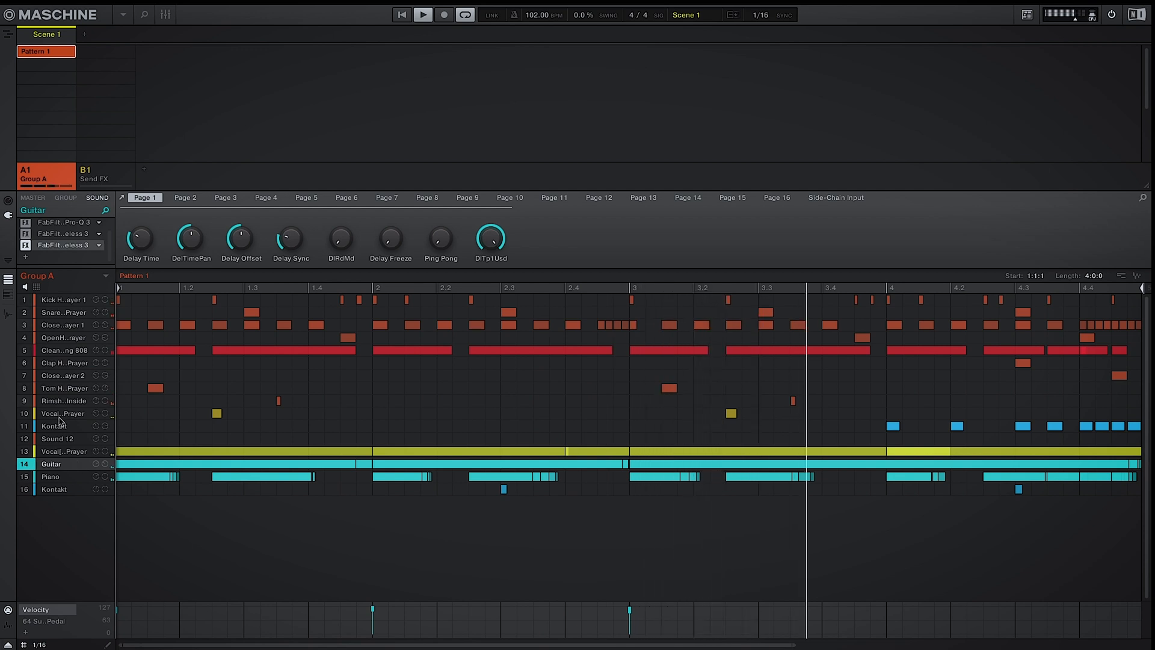
Compare the guitar in the full beat with both Timeless 3 instances bypassed and enabled, and stop playback
click(26, 243)
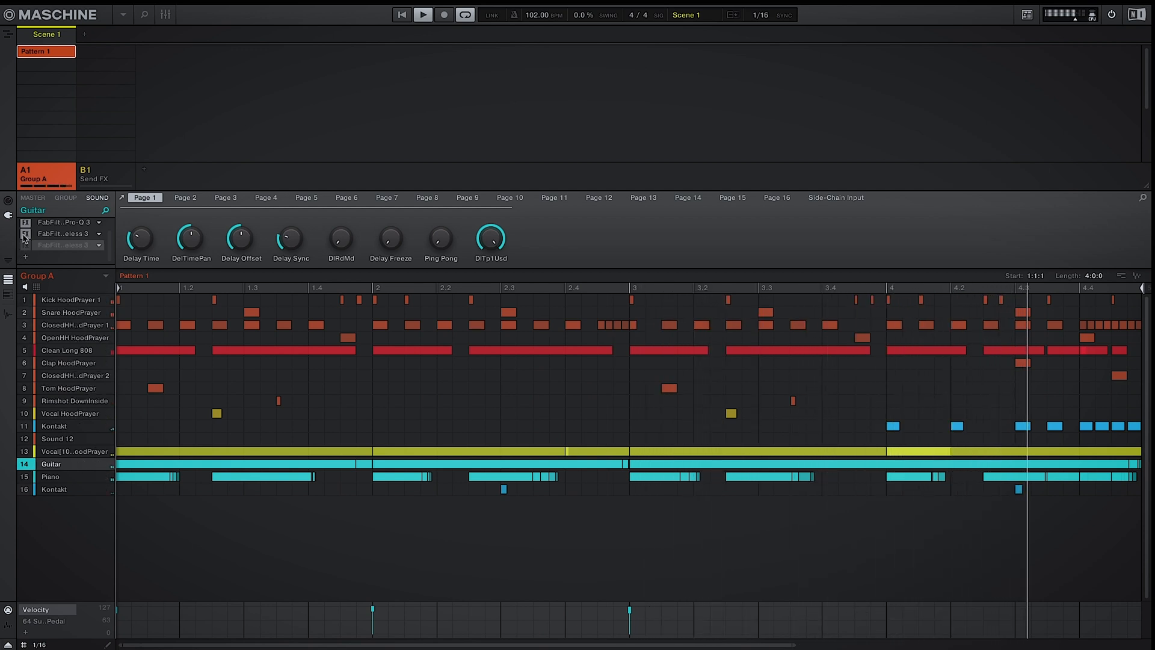
click(25, 234)
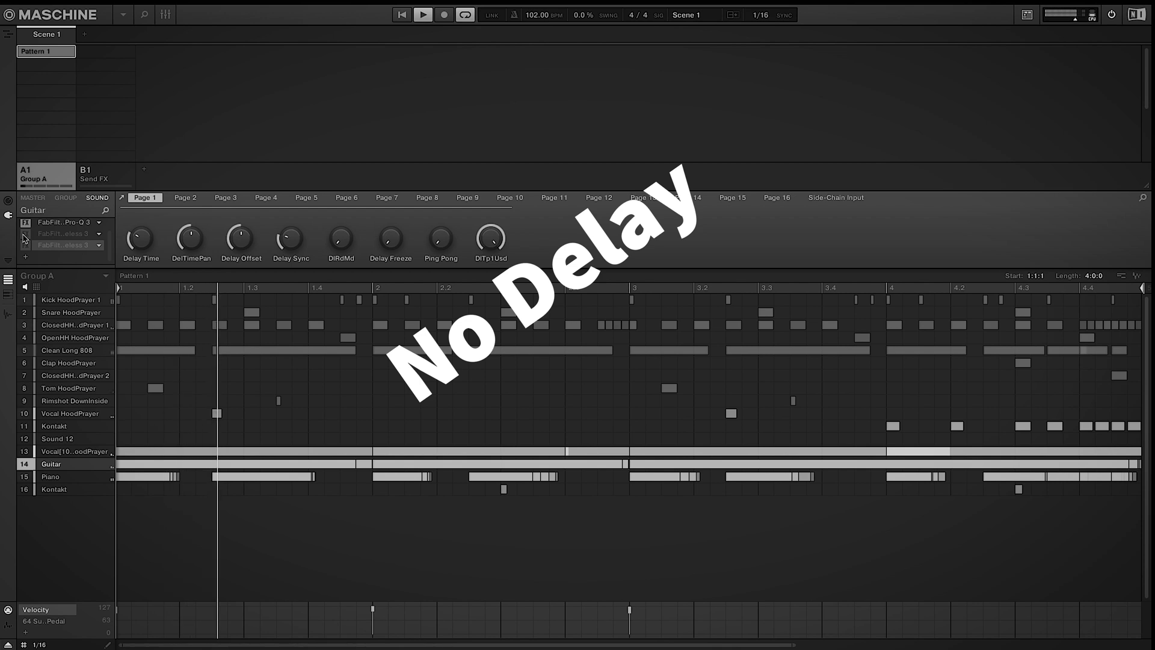
click(24, 235)
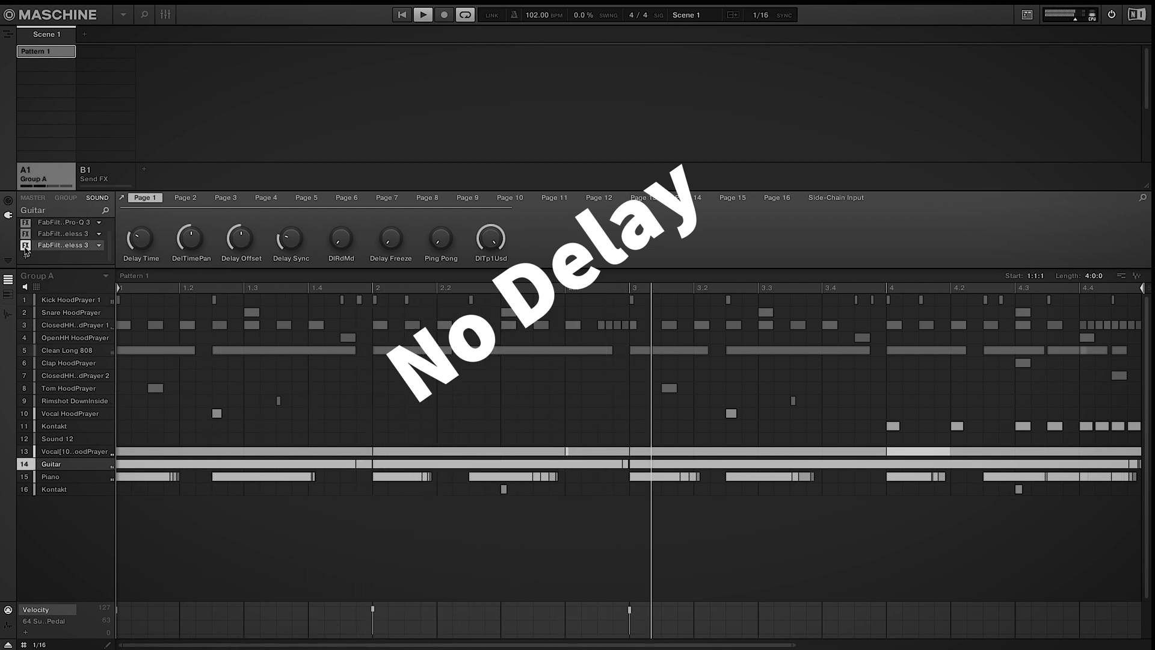
click(25, 245)
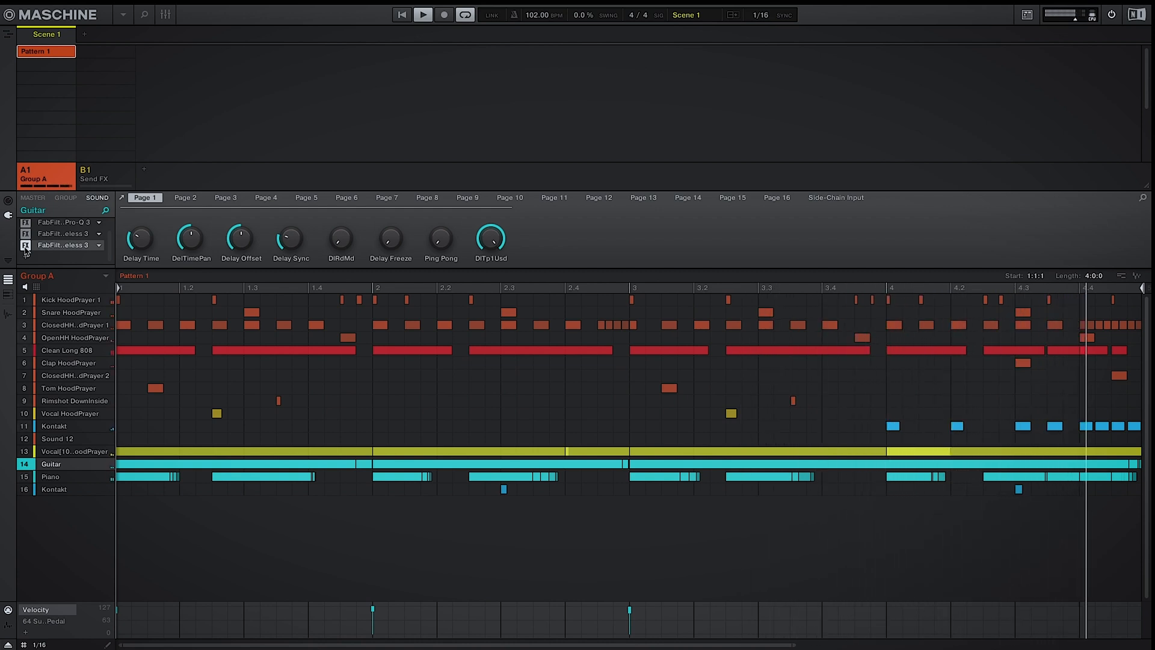
key(space)
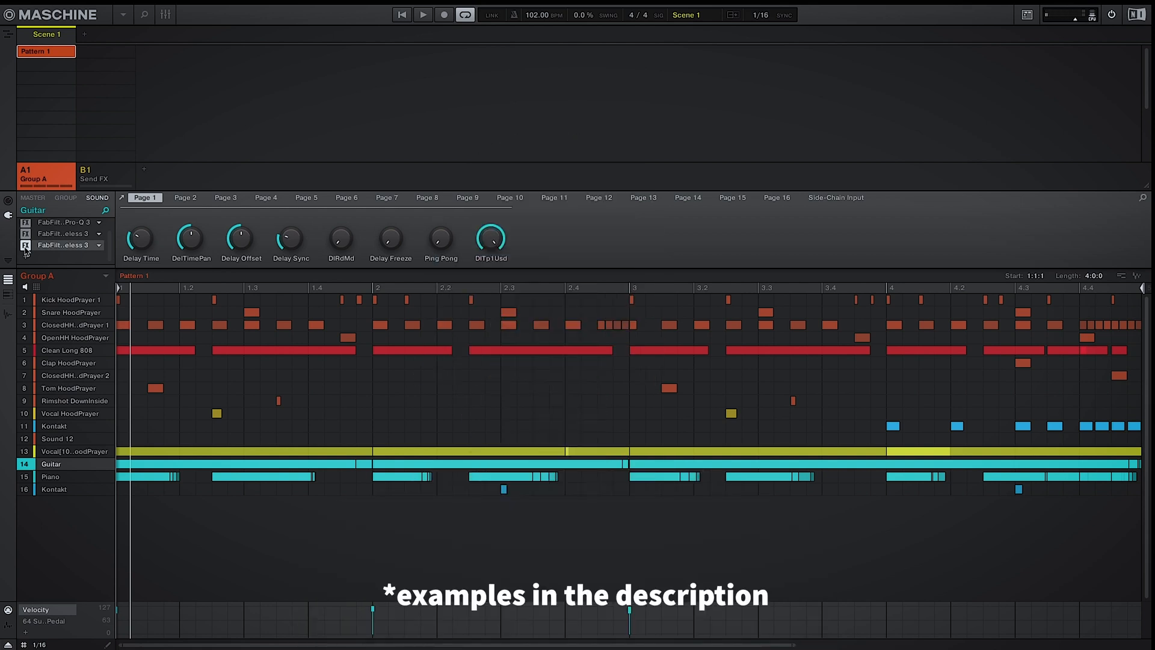
Add FabFilter Timeless 3 (VST) as an effect on the first closed hi-hat sound
click(68, 325)
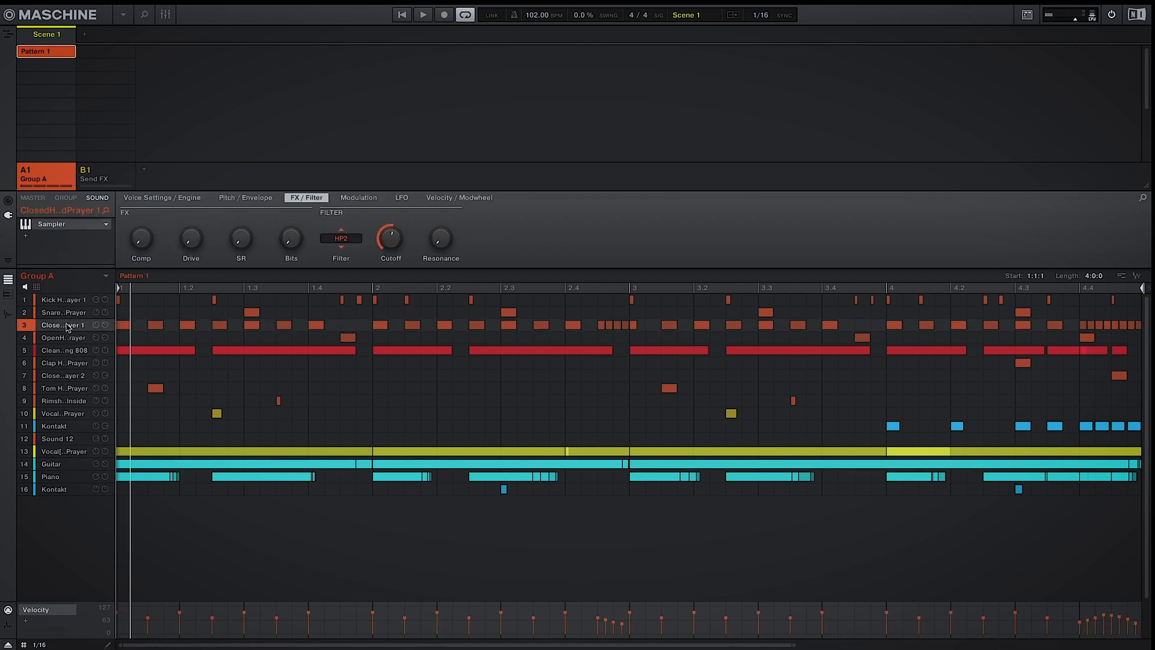
click(25, 235)
mouse_move(72, 327)
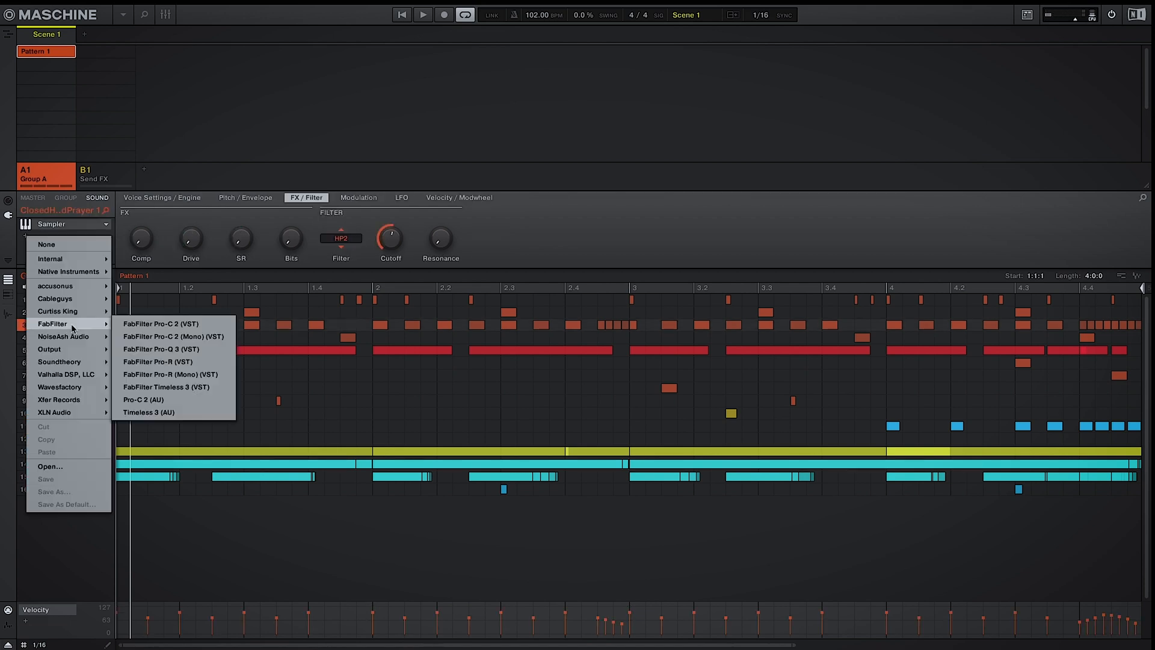
click(147, 387)
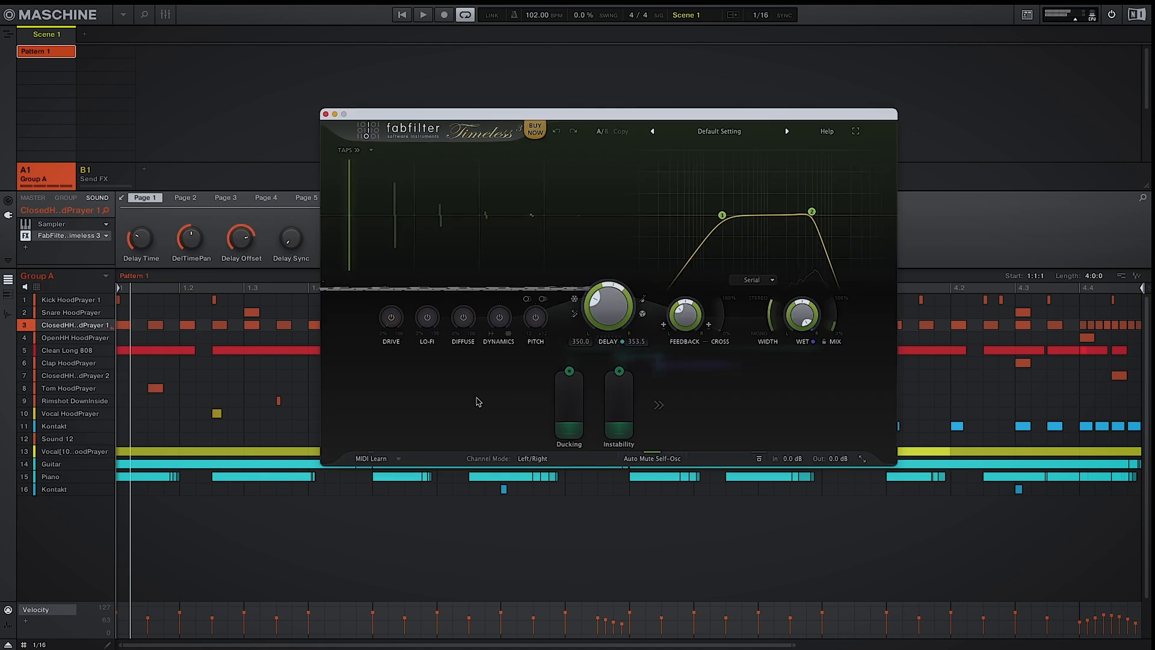
Sync the closed hi-hat's delay time to 1/8 notes and audition the soloed hi-hat with the delay
click(643, 304)
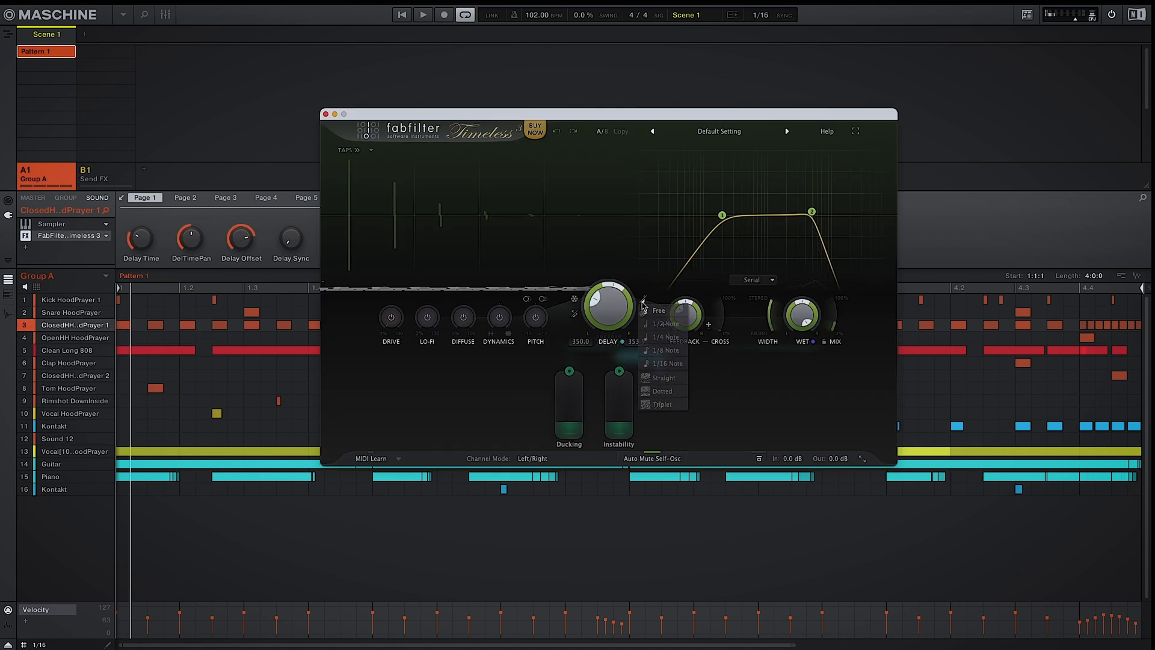
click(661, 352)
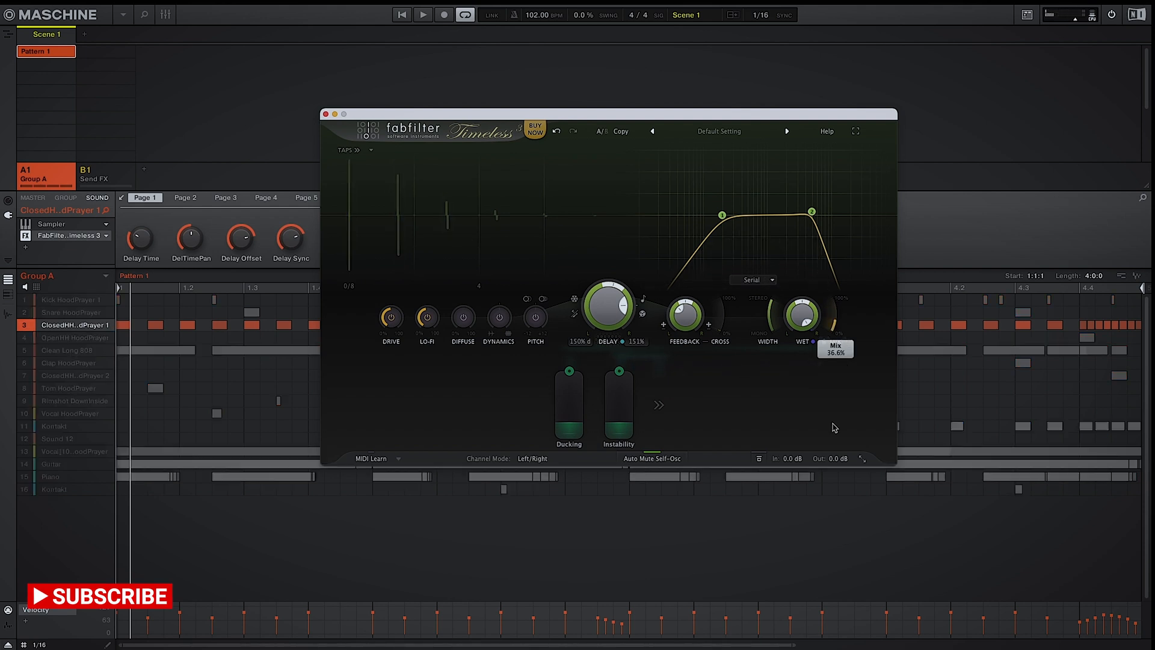
key(space)
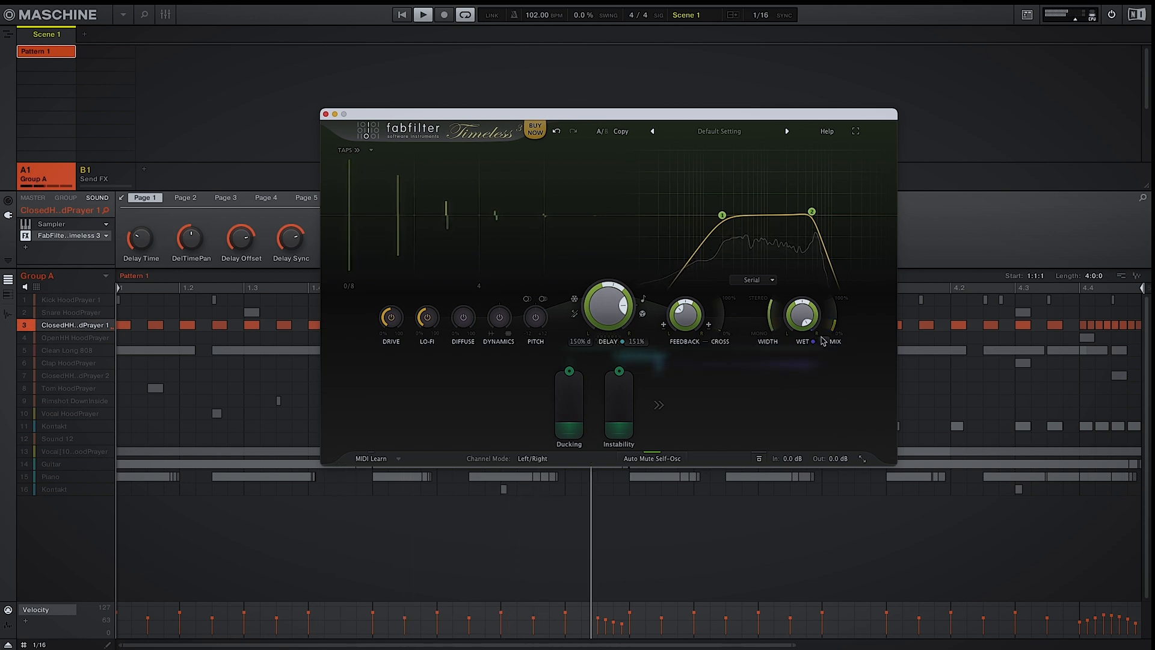
mouse_move(835, 327)
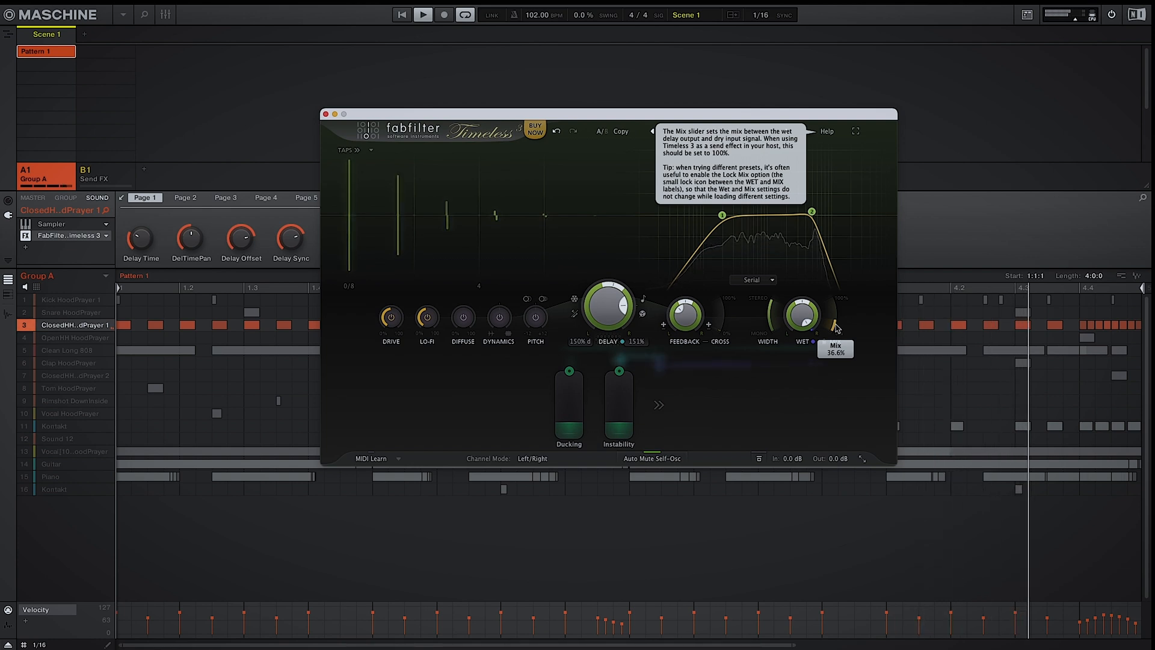
mouse_move(681, 308)
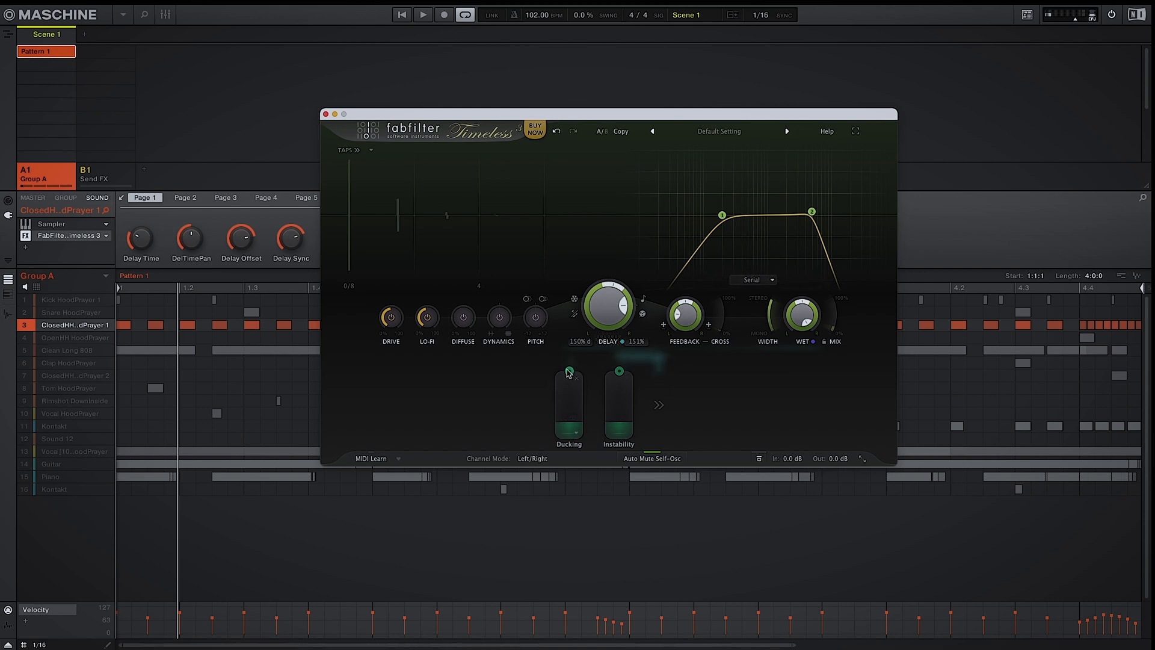
Assign the Ducking modulation source to the hi-hat delay's Feedback, then close the plug-in window
drag(569, 373, 638, 349)
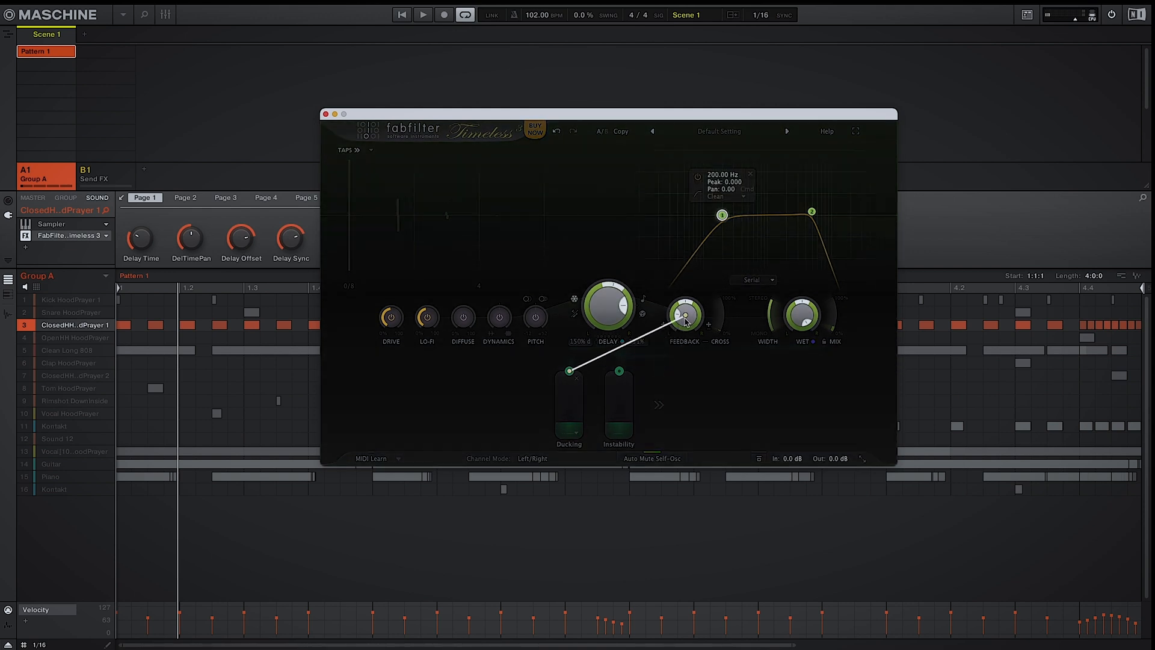
mouse_move(685, 314)
mouse_down()
mouse_move(761, 321)
mouse_move(683, 318)
mouse_up()
mouse_move(682, 322)
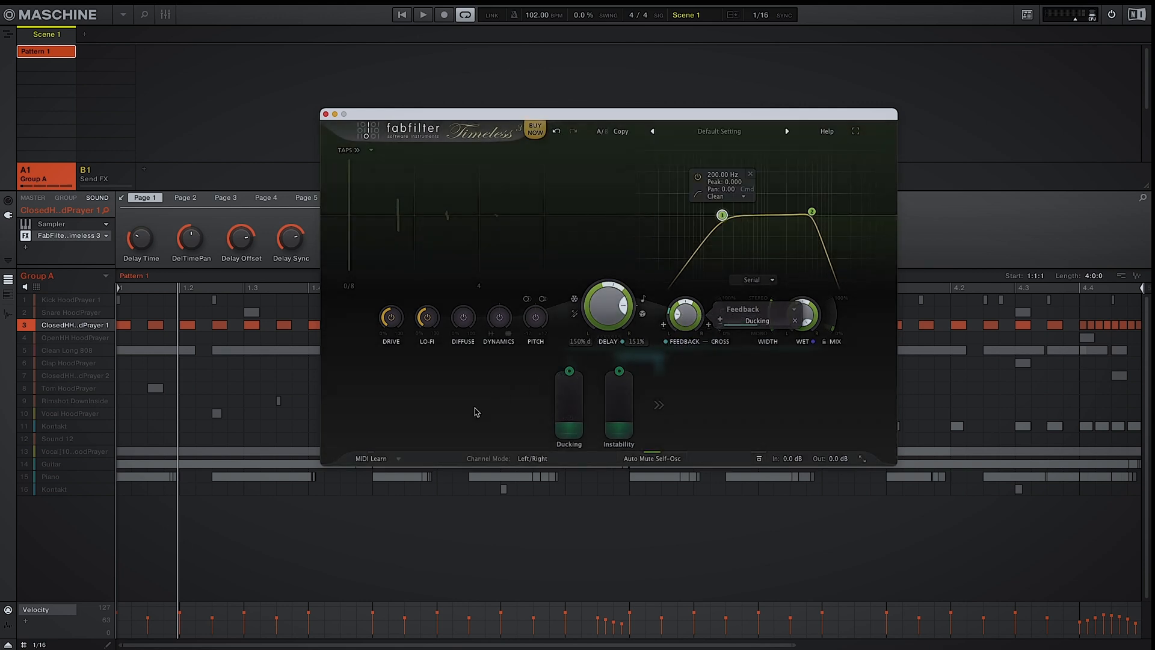
key(space)
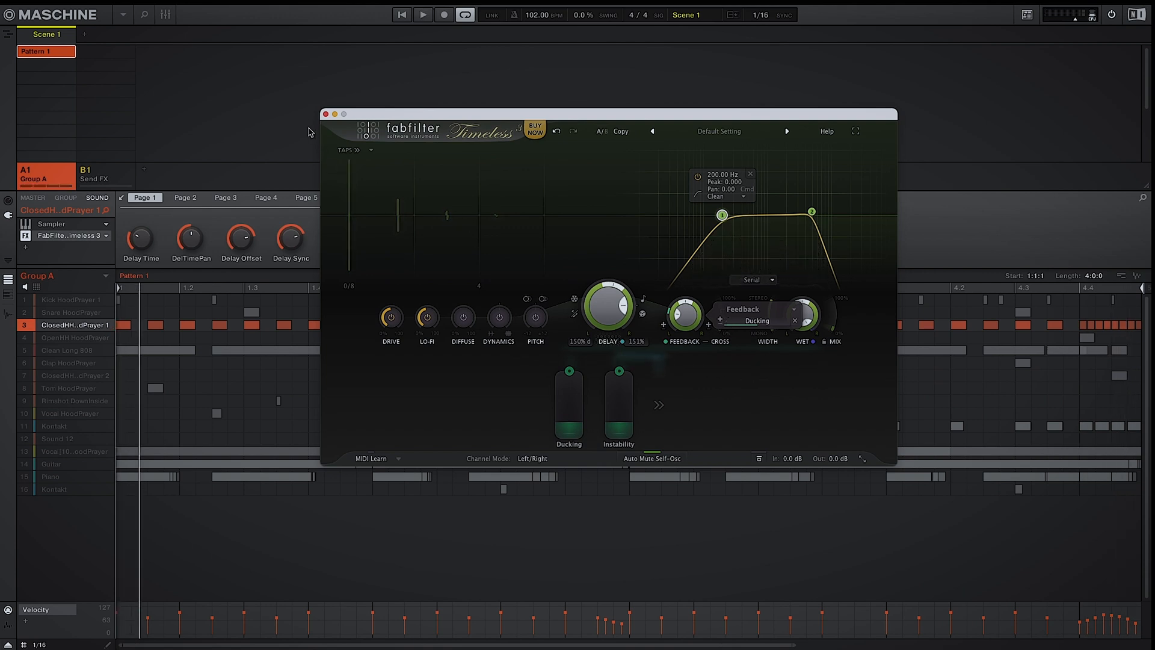
click(326, 115)
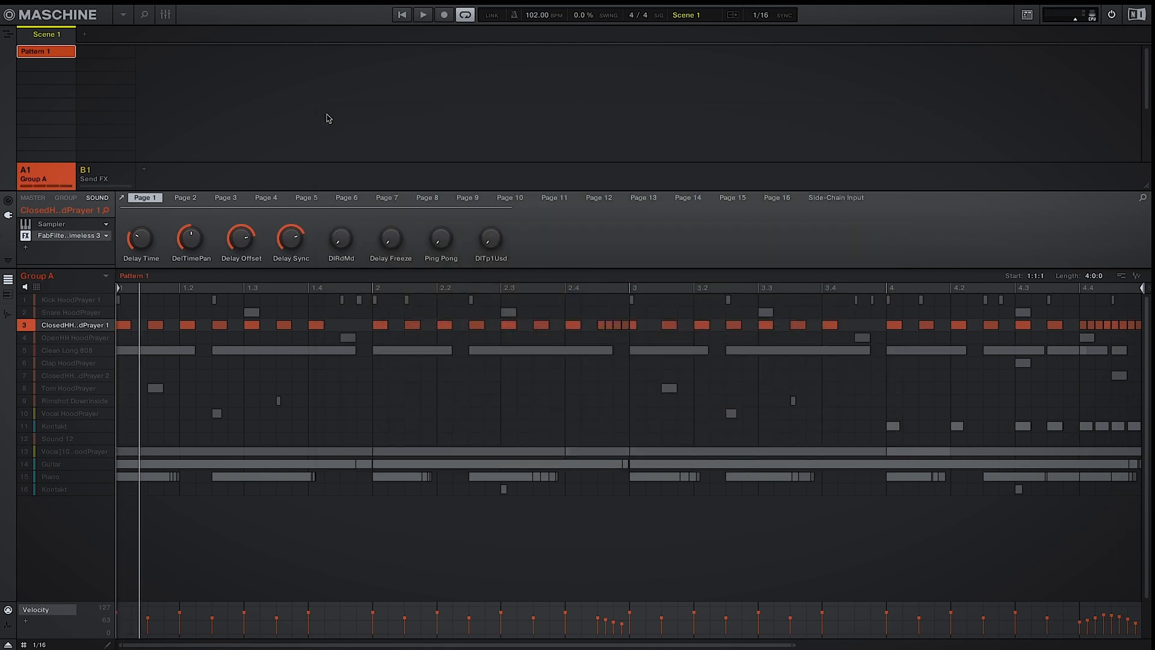
Compare the hi-hat in the full beat with Timeless 3 bypassed and enabled
key(space)
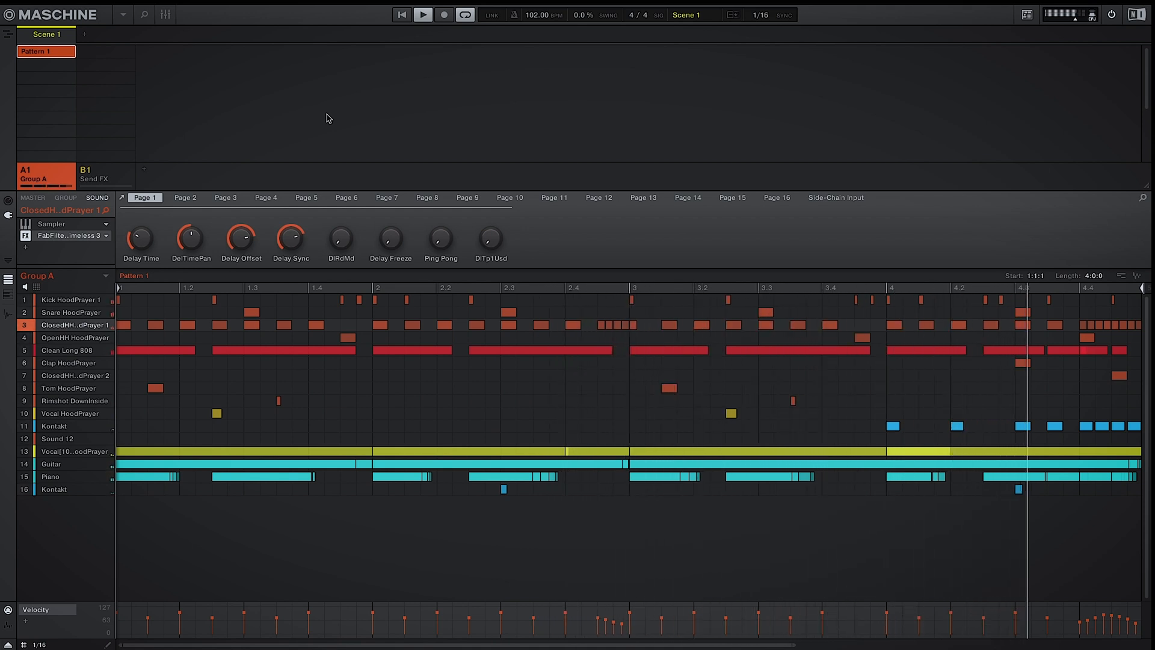
click(26, 236)
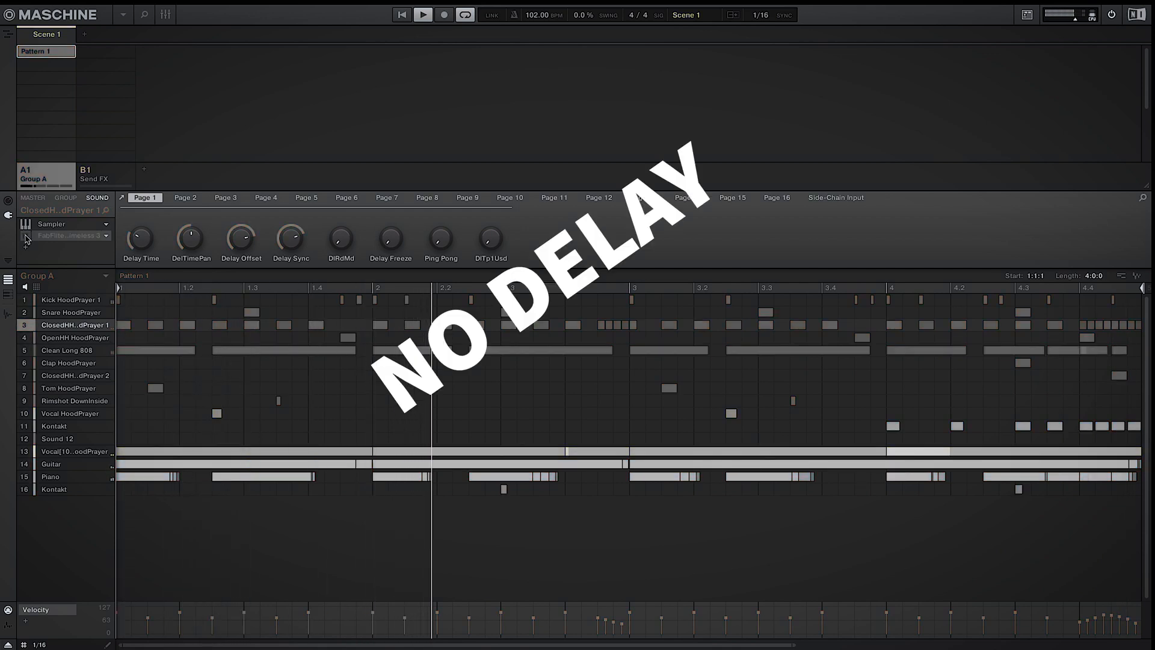
click(25, 237)
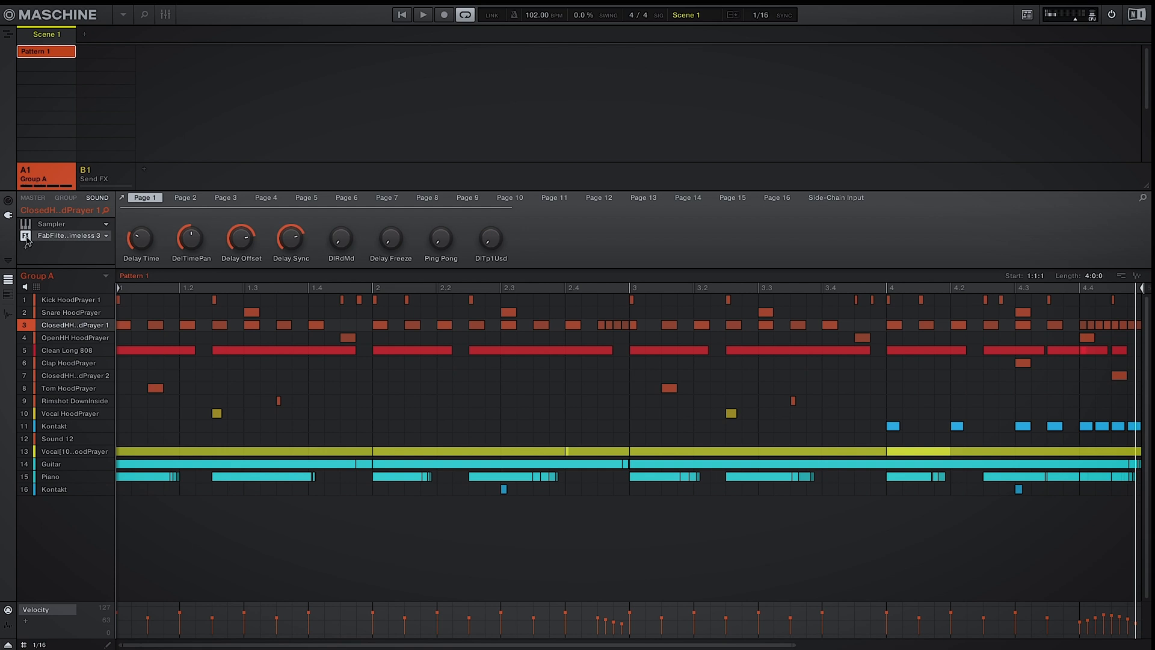
Select the Piano sound, load the Reverb preset Bright Super Diffused bM in its Timeless 3, and audition it
click(70, 479)
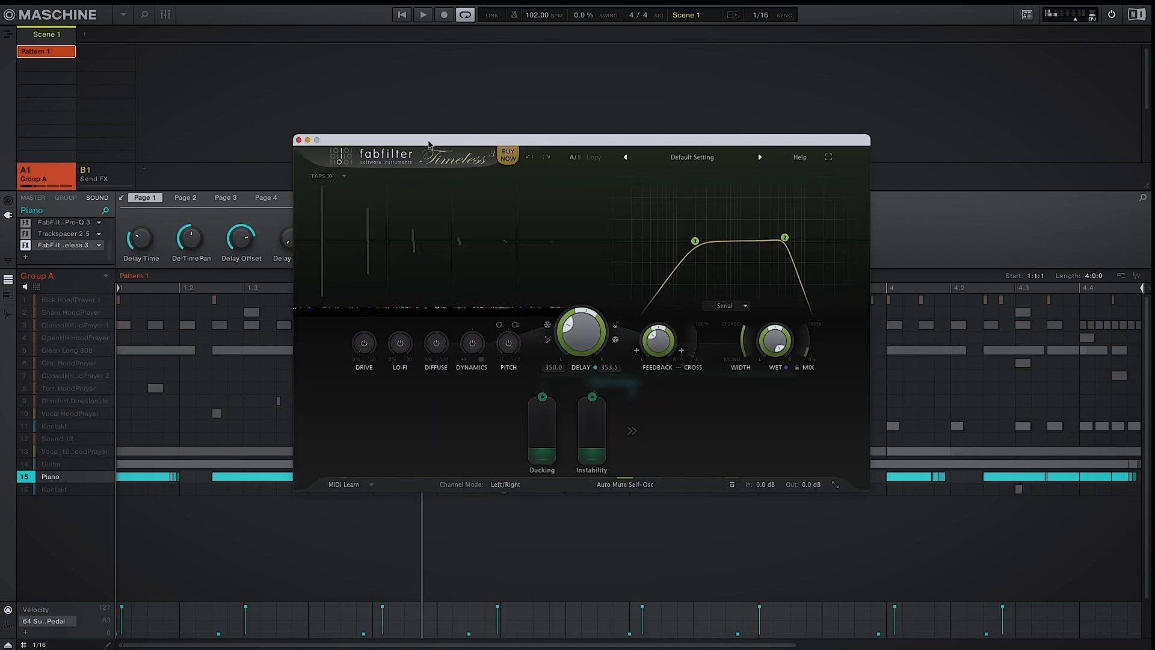
click(657, 158)
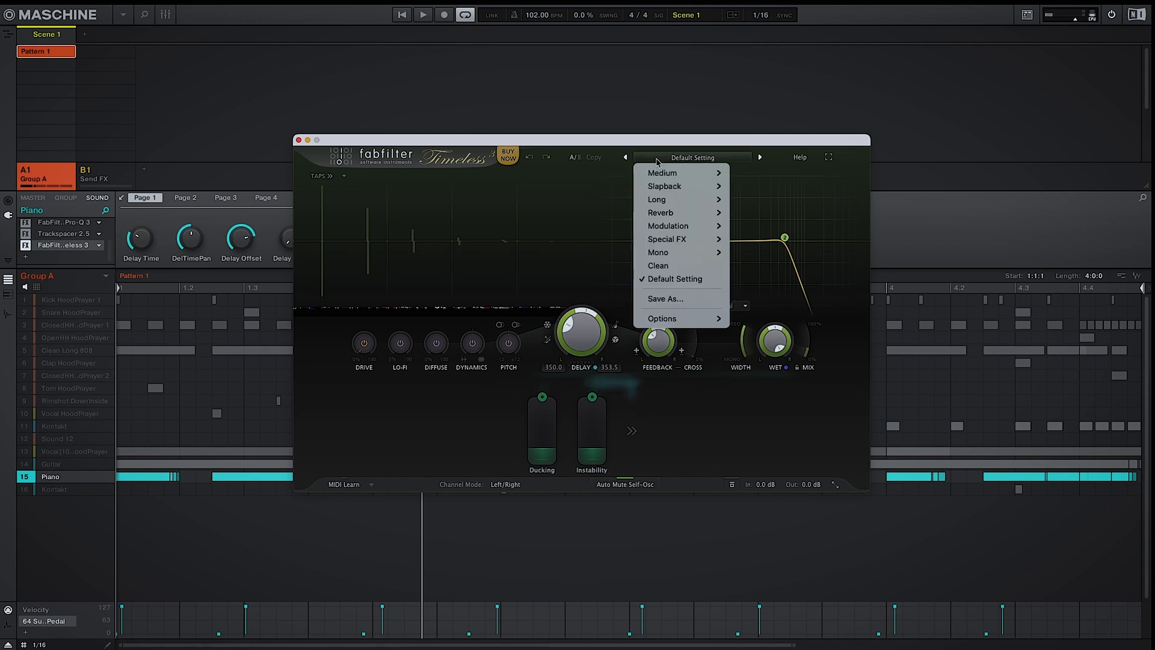
mouse_move(669, 215)
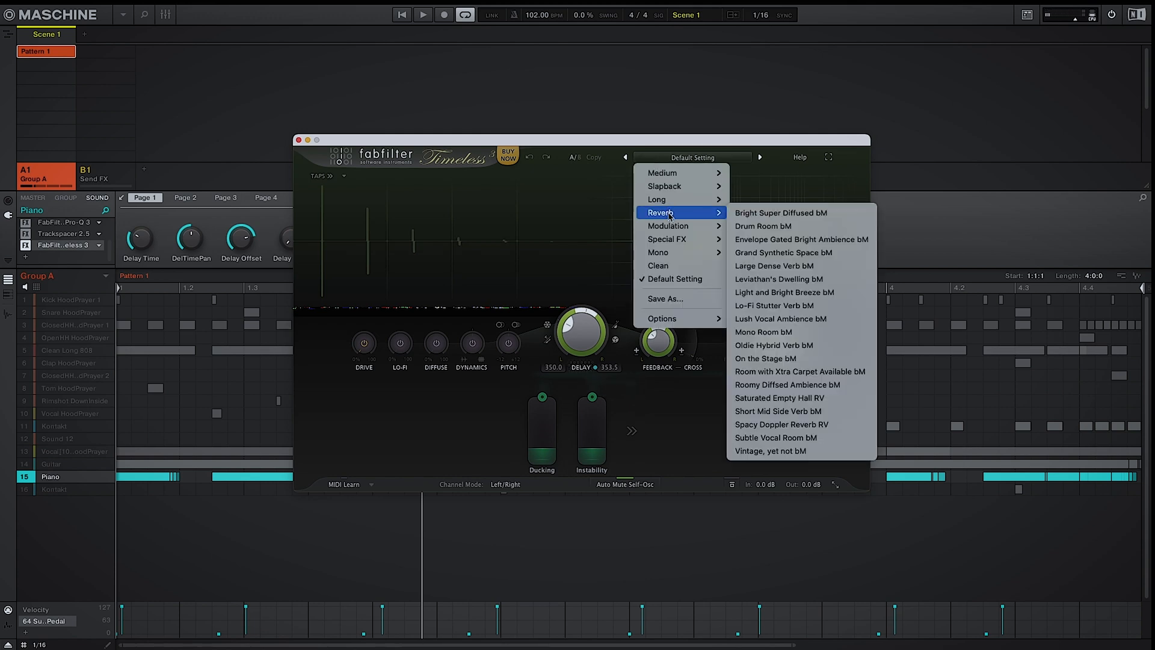
click(739, 218)
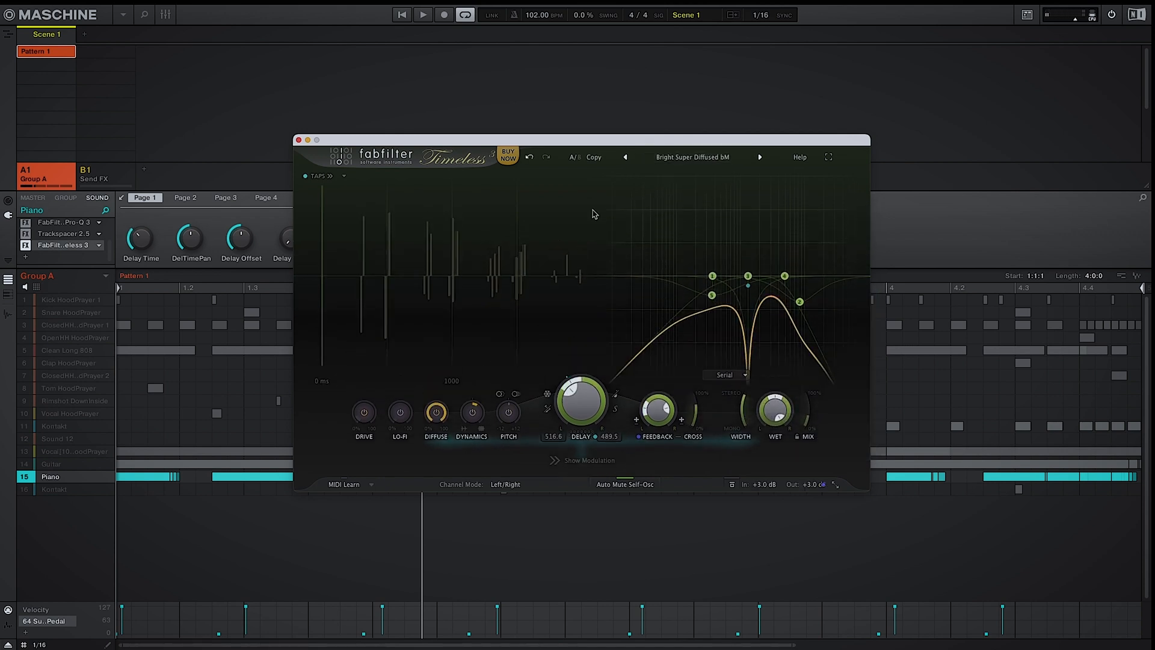
key(space)
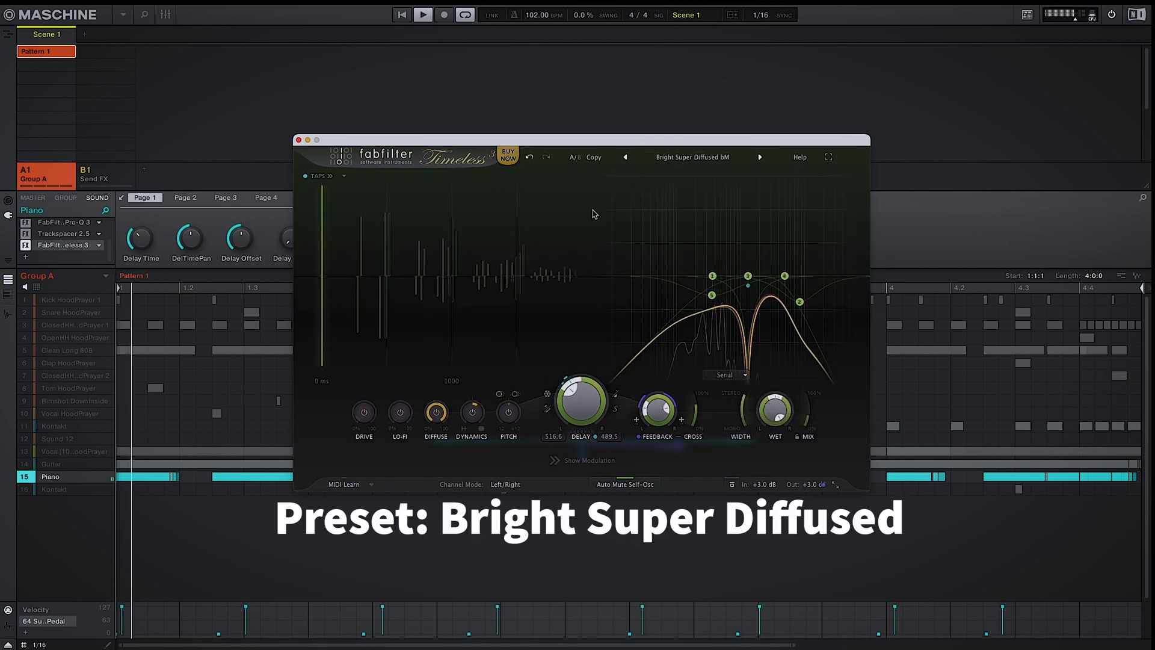
Audition the piano with the Reverb presets Drum Room bM and Envelope Gated Bright Ambience bM, and stop playback
click(758, 158)
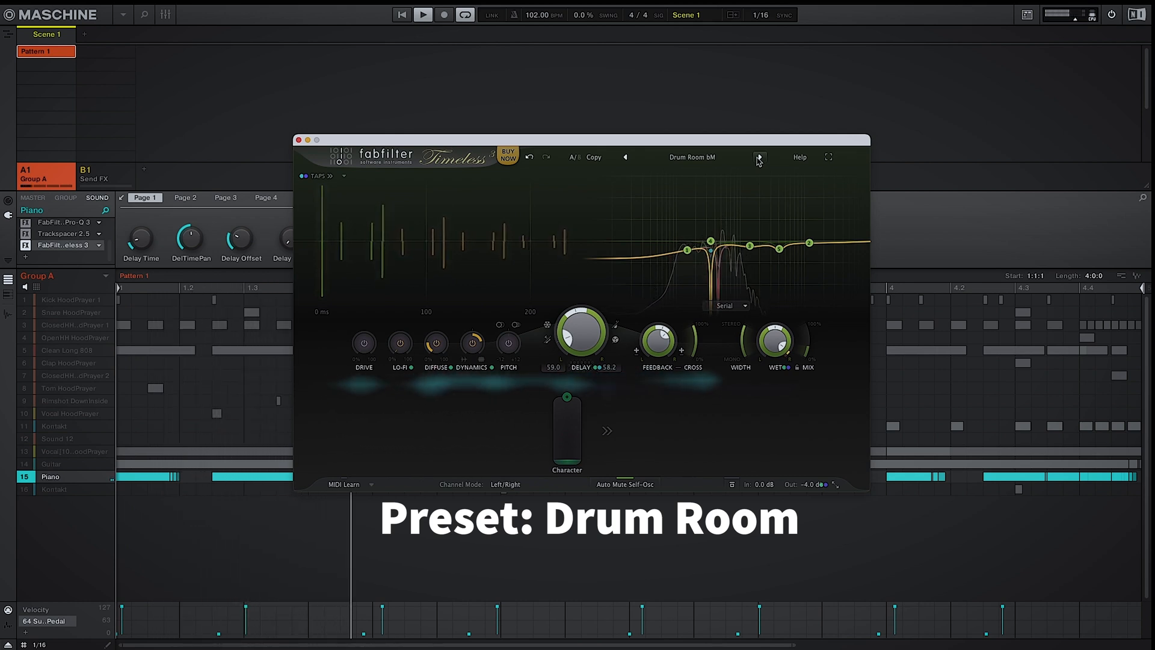
click(758, 158)
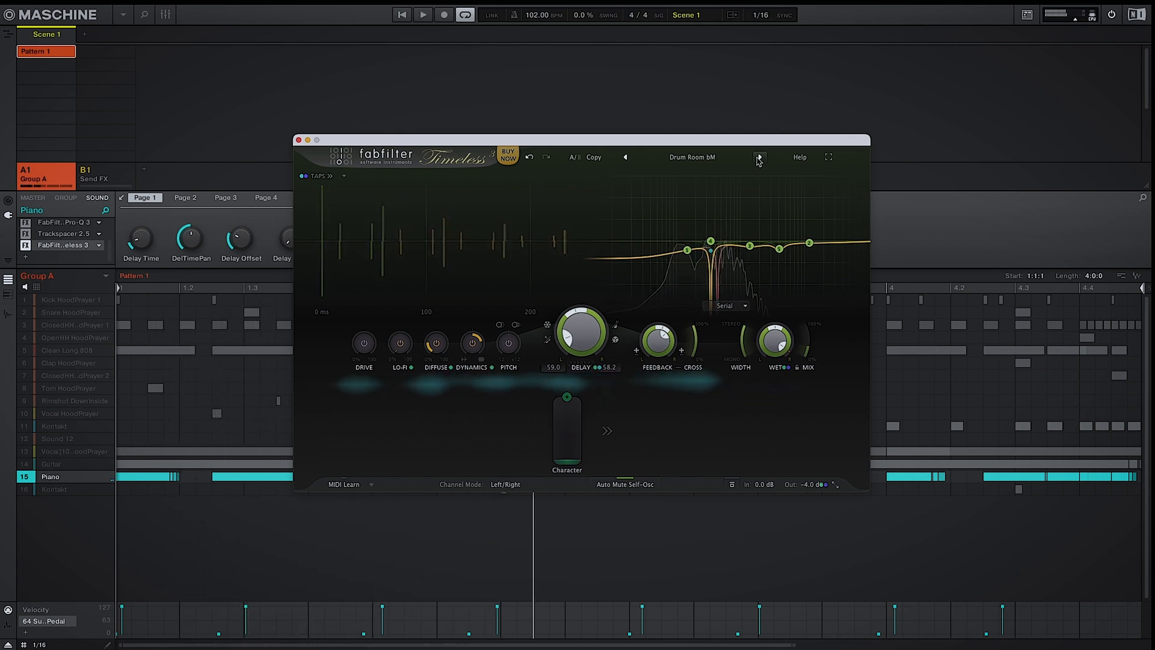
key(space)
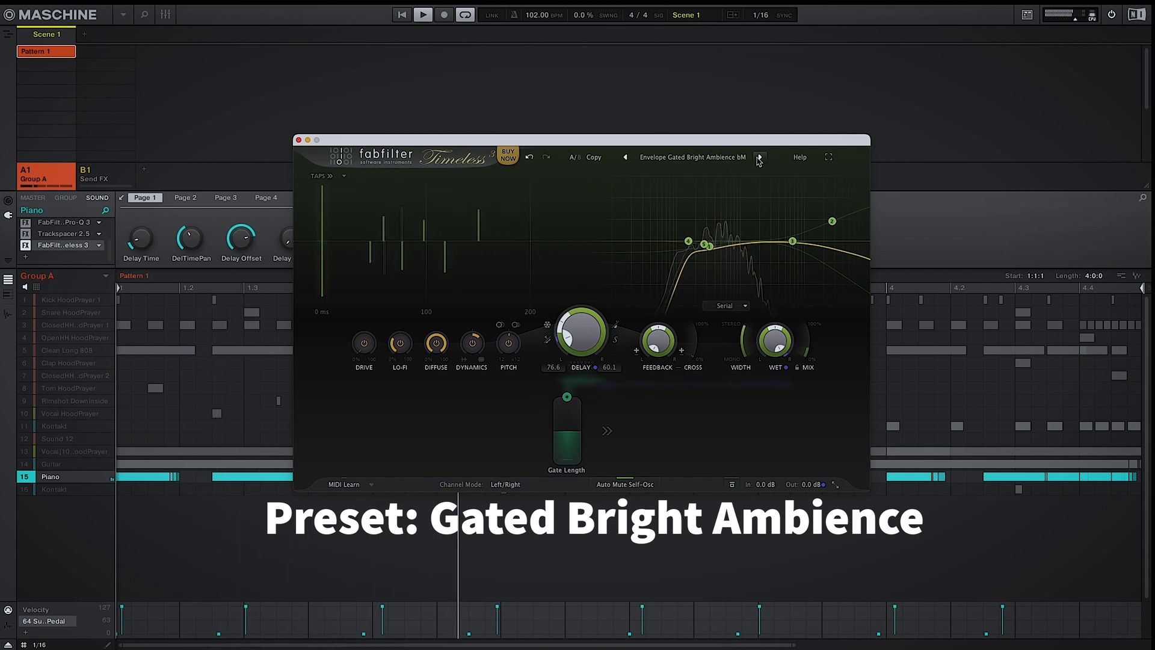
key(space)
Load the Special FX preset Large Shimmer Reverb bM on the piano and audition it
click(692, 158)
mouse_move(666, 239)
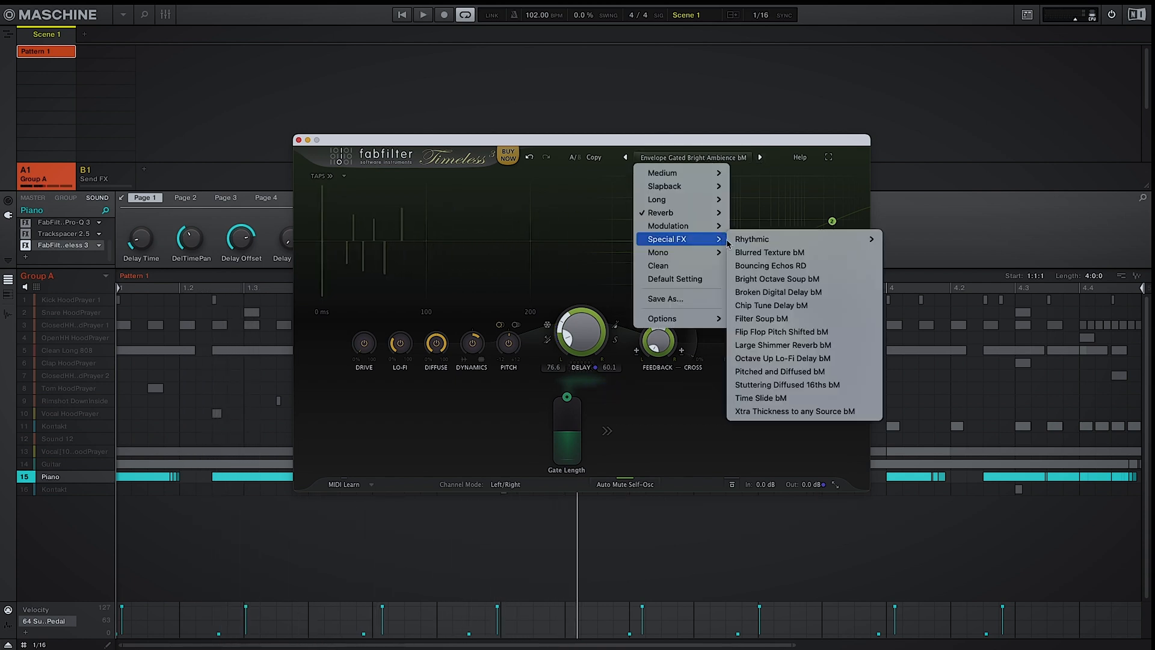
click(782, 344)
key(space)
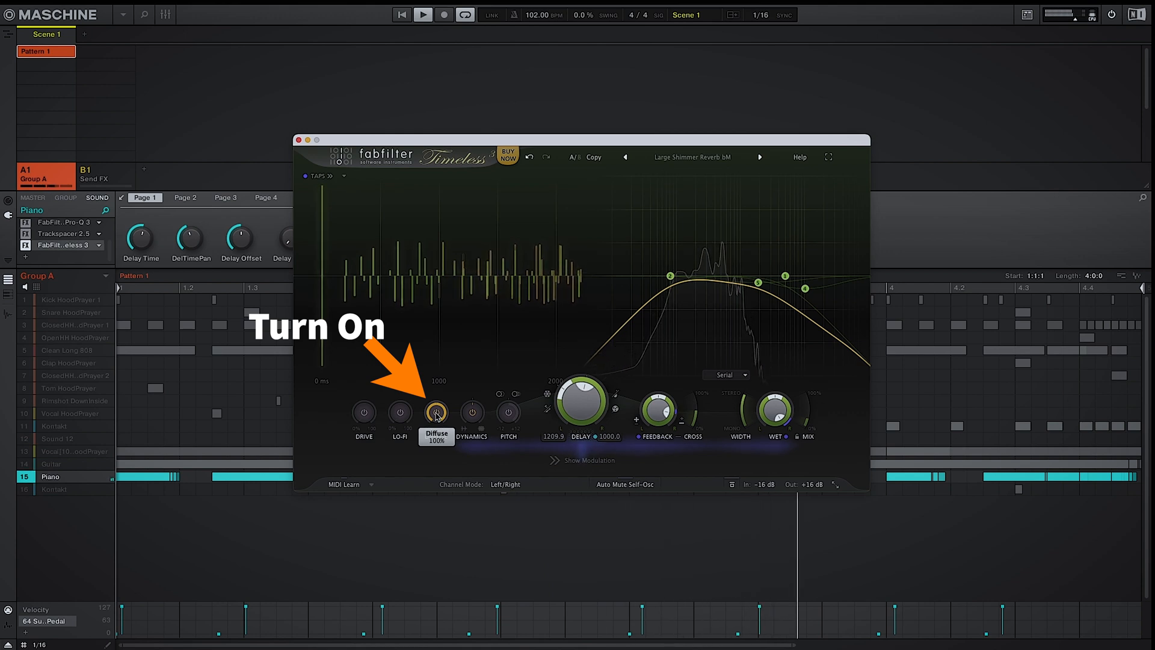
Turn on the pitch effect in the piano's delay, set Mix to about 21.2% in the full beat, and close the plug-in window
click(514, 415)
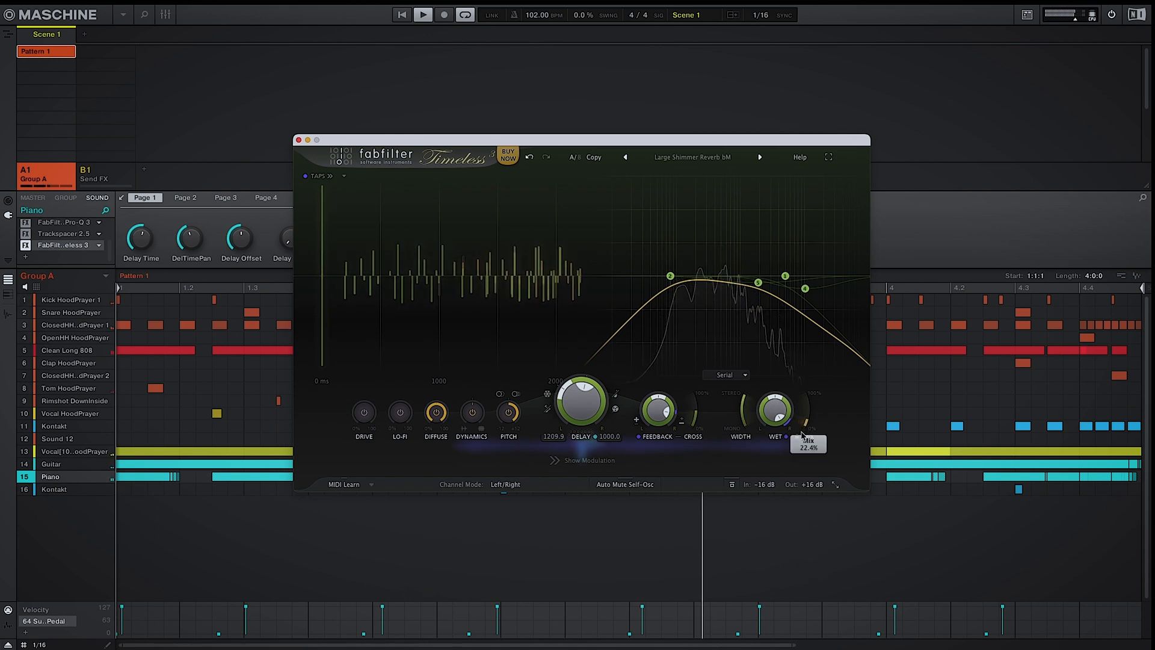
drag(801, 436, 802, 441)
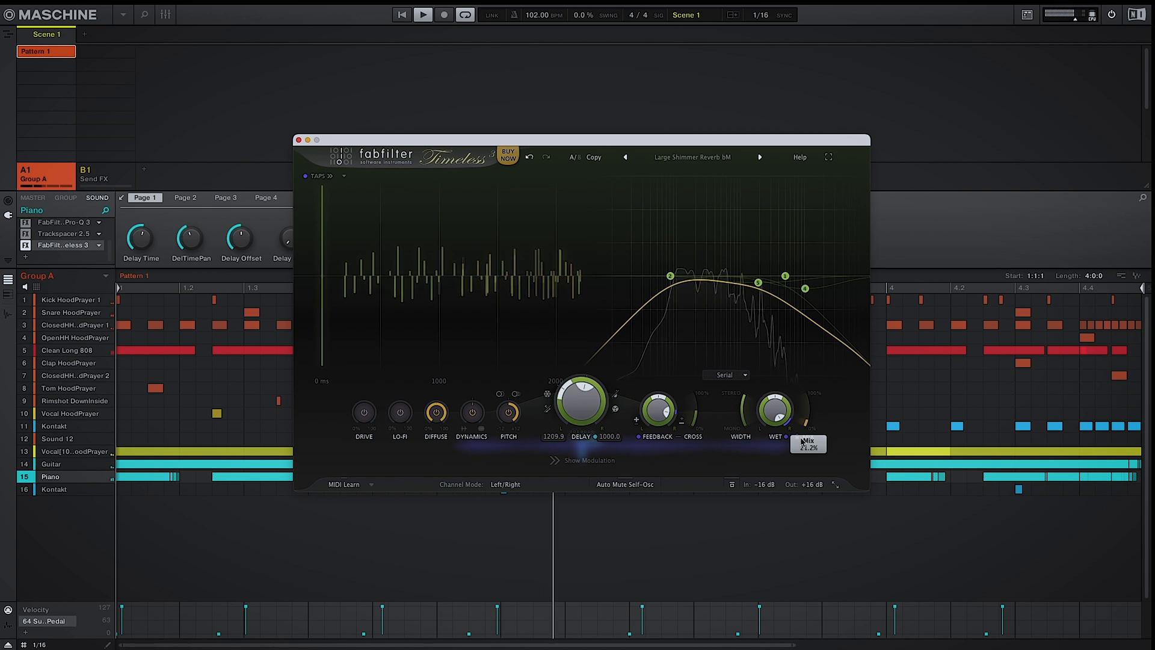
click(299, 141)
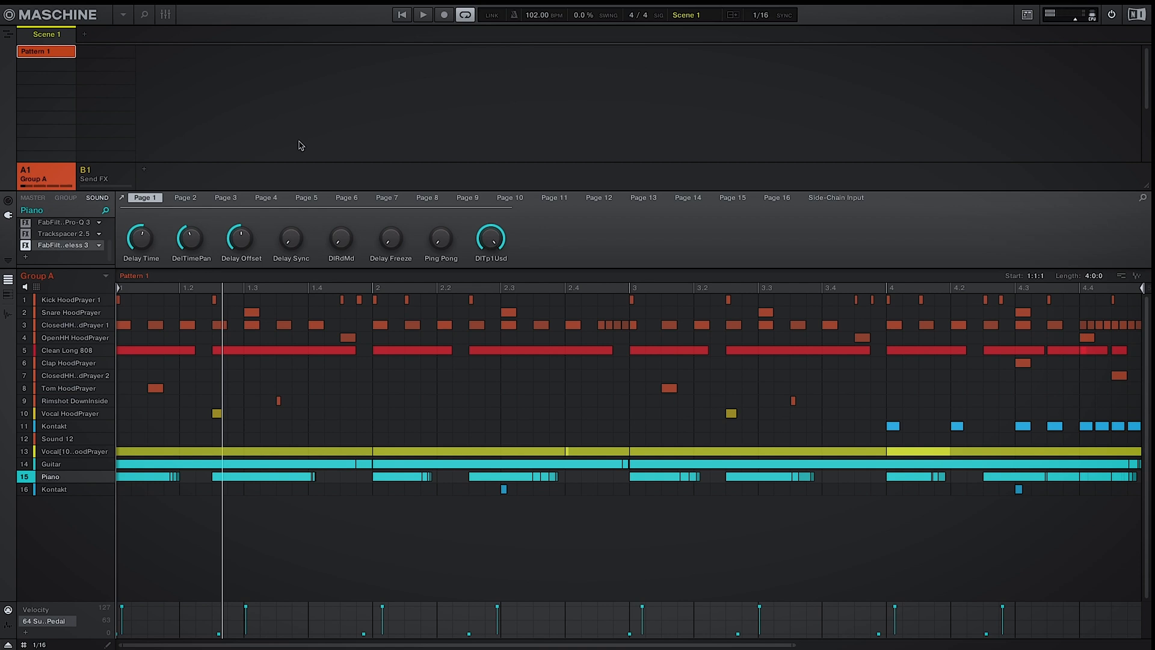
Select the Clap sound and add FabFilter Timeless 3 as its effect
mouse_move(95, 340)
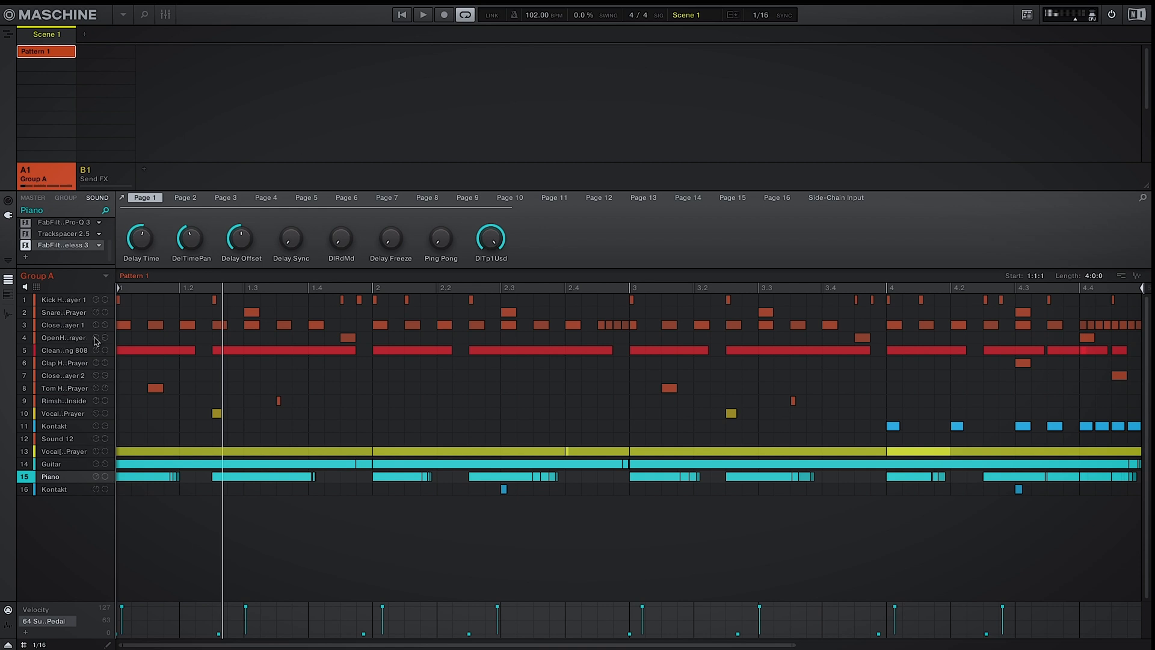
click(66, 362)
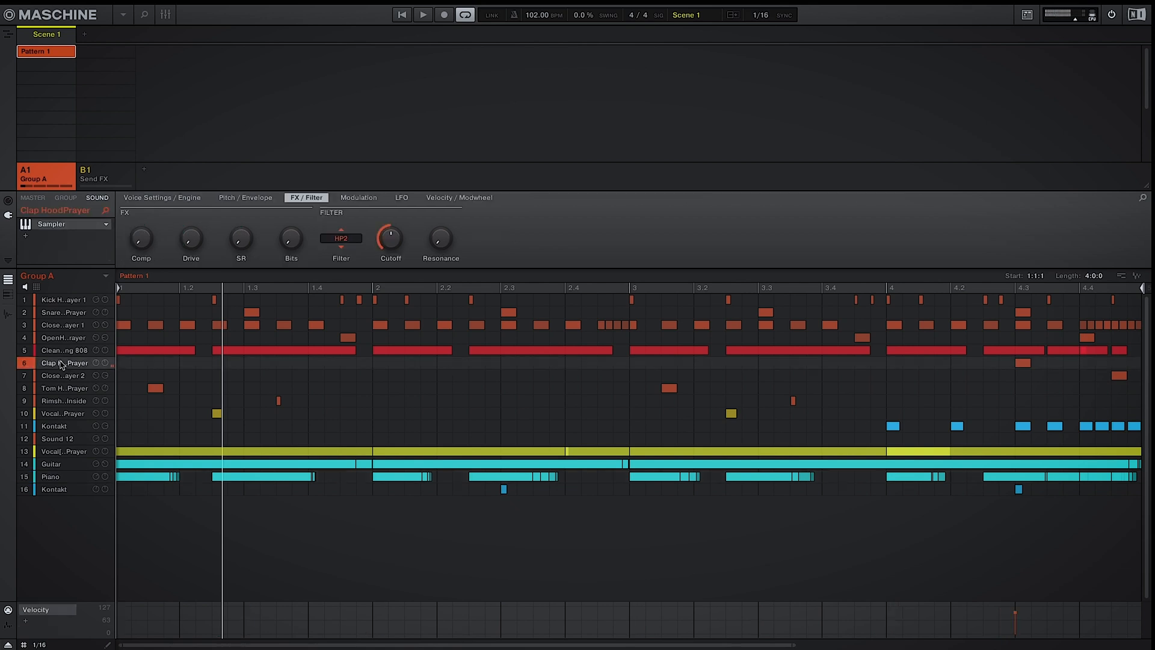
click(26, 235)
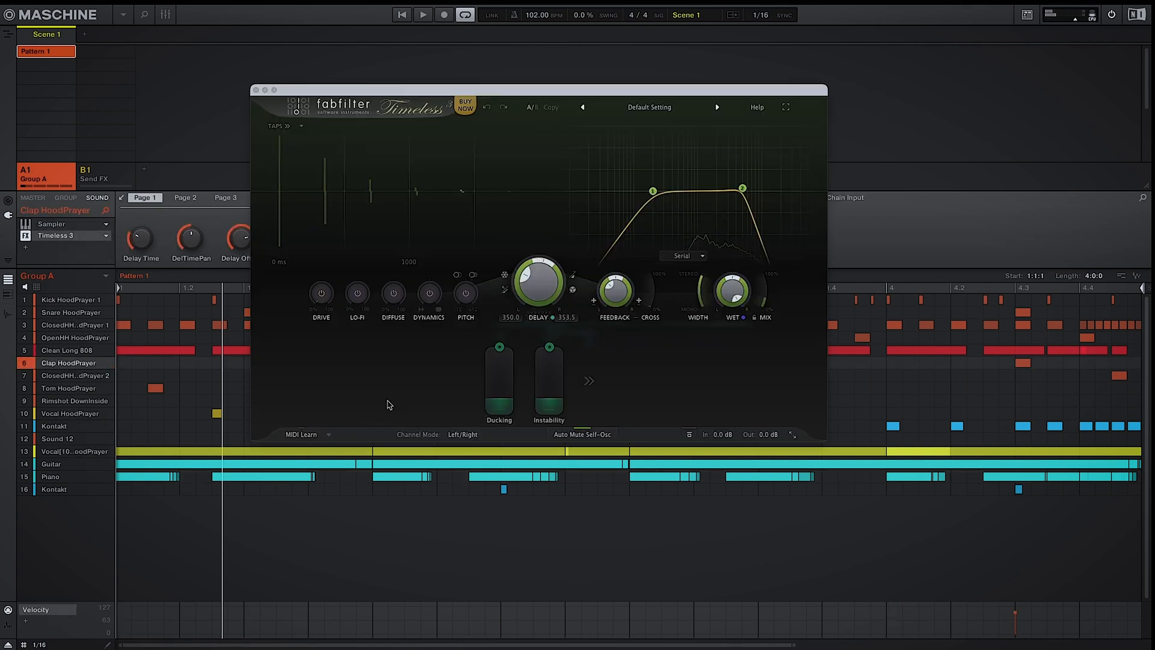
click(388, 404)
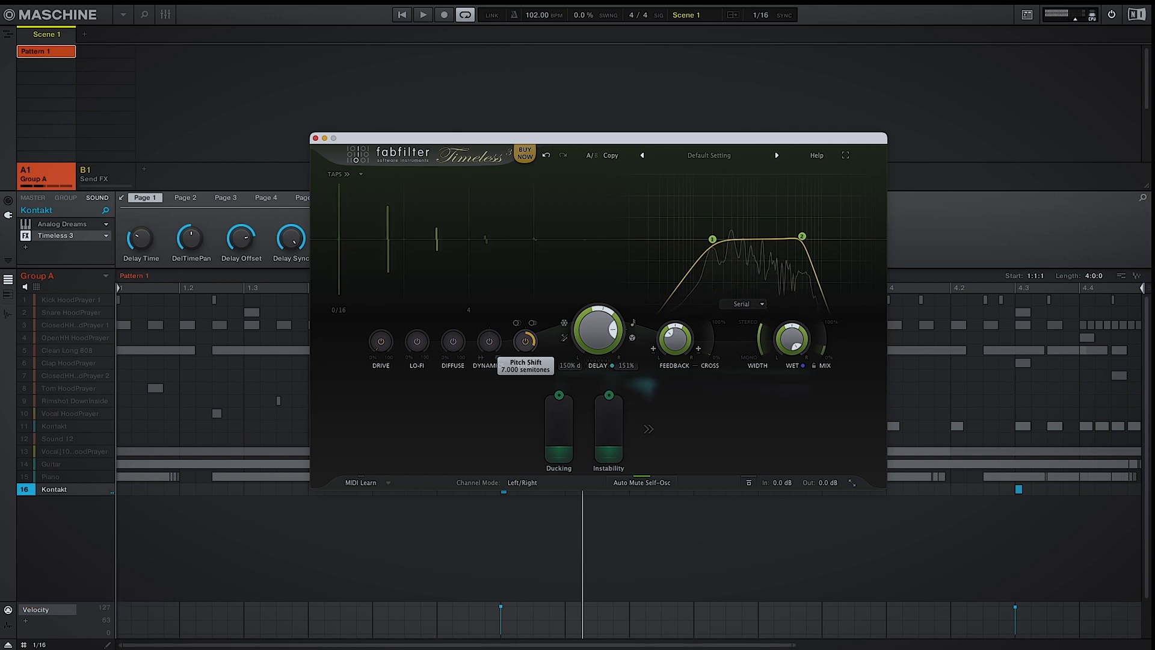
Raise the upper filter band's cutoff in the delay of the Kontakt sound in slot 16, and play the full beat unsoloed
mouse_move(790, 267)
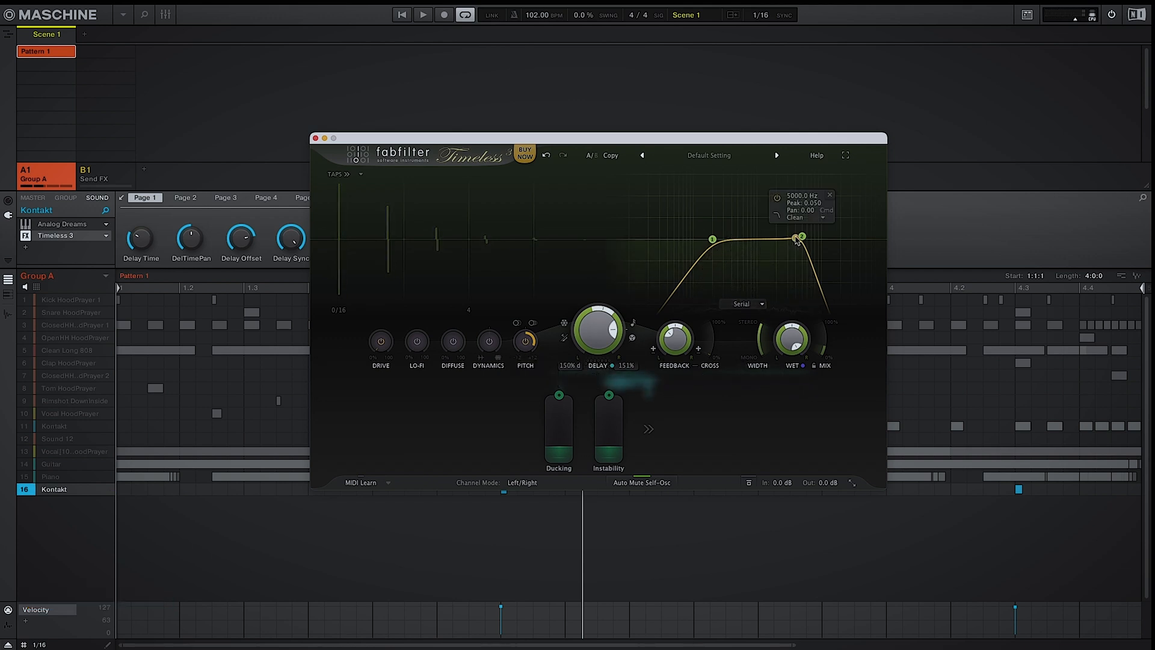
drag(801, 238, 829, 244)
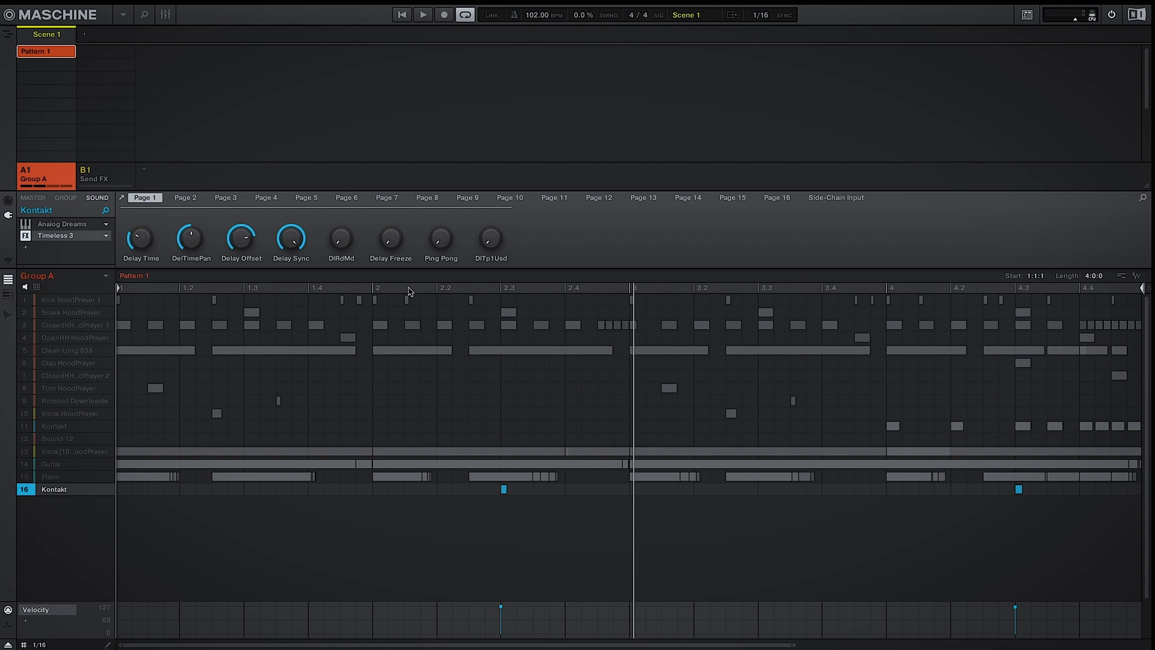
key(s)
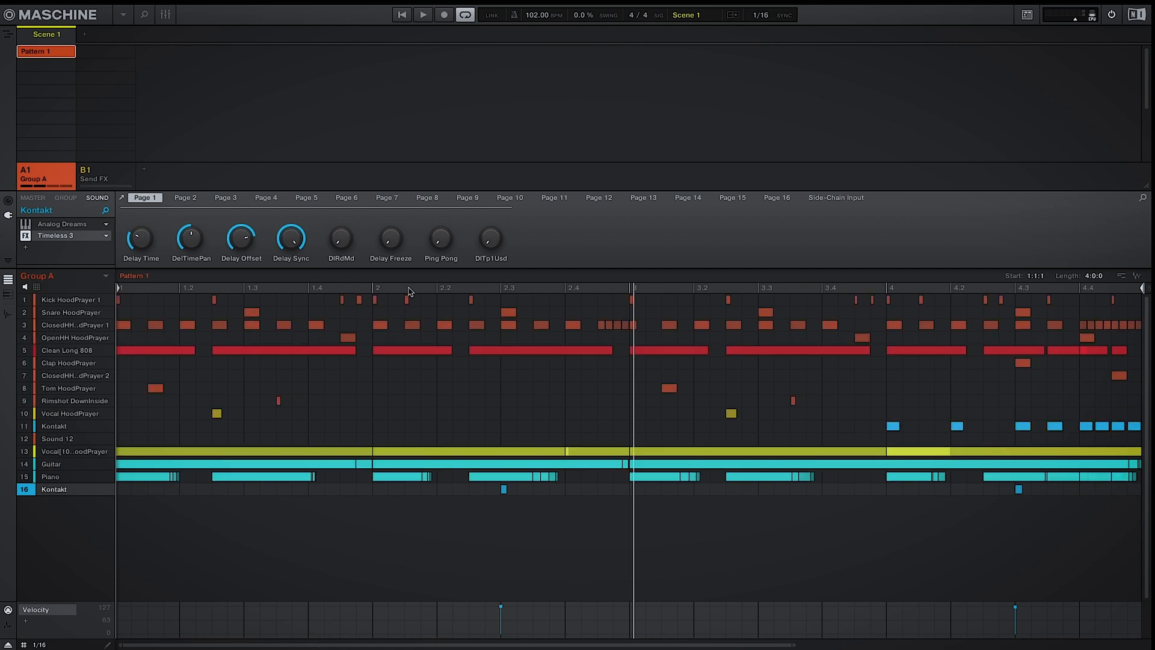
key(space)
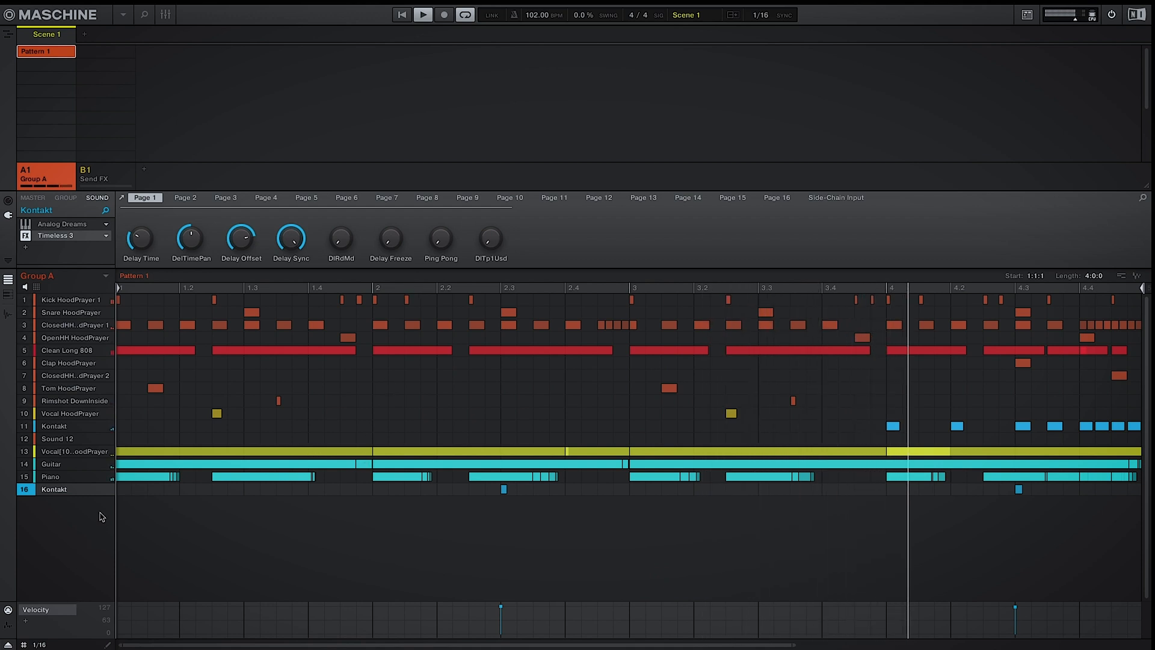
mouse_move(95, 487)
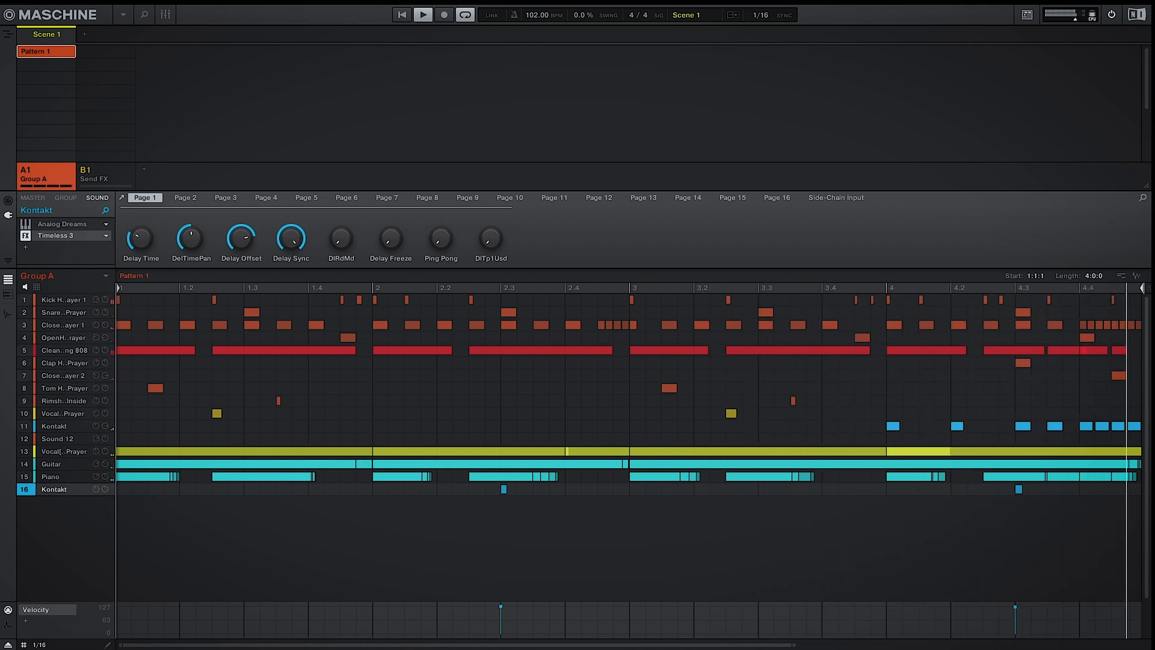